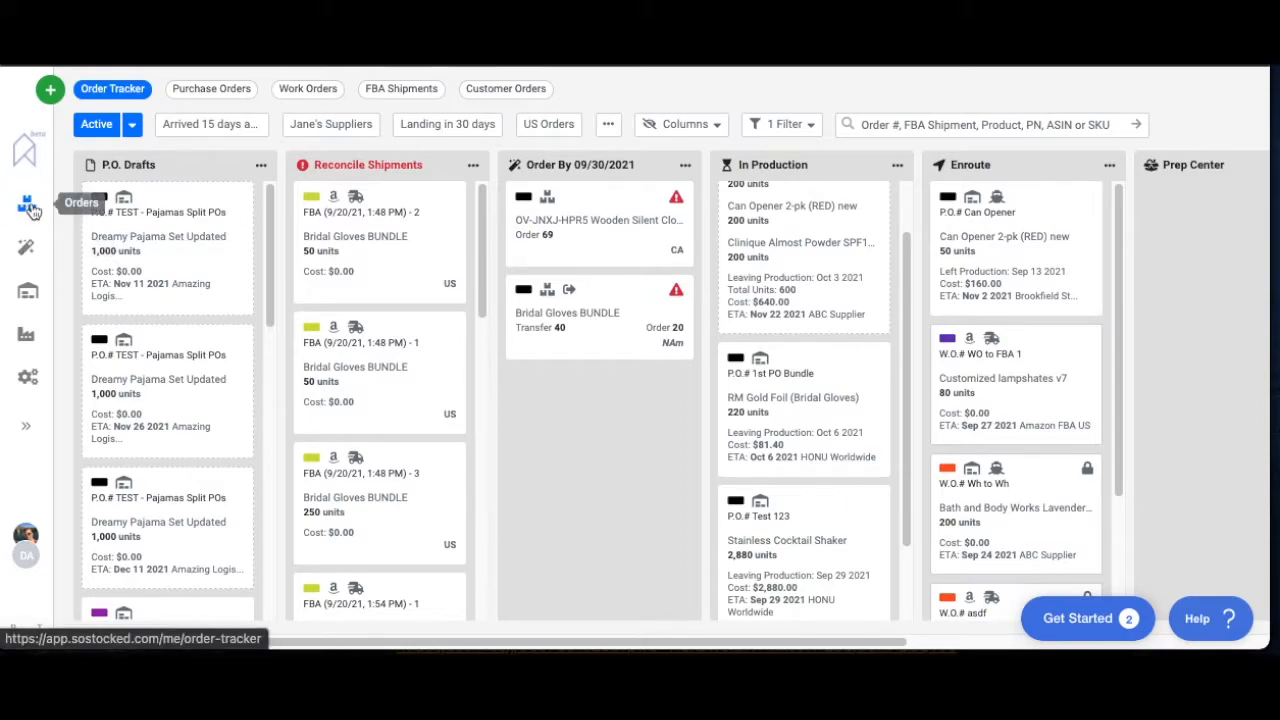
{"action": "left_click", "coordinate": [30, 428]}
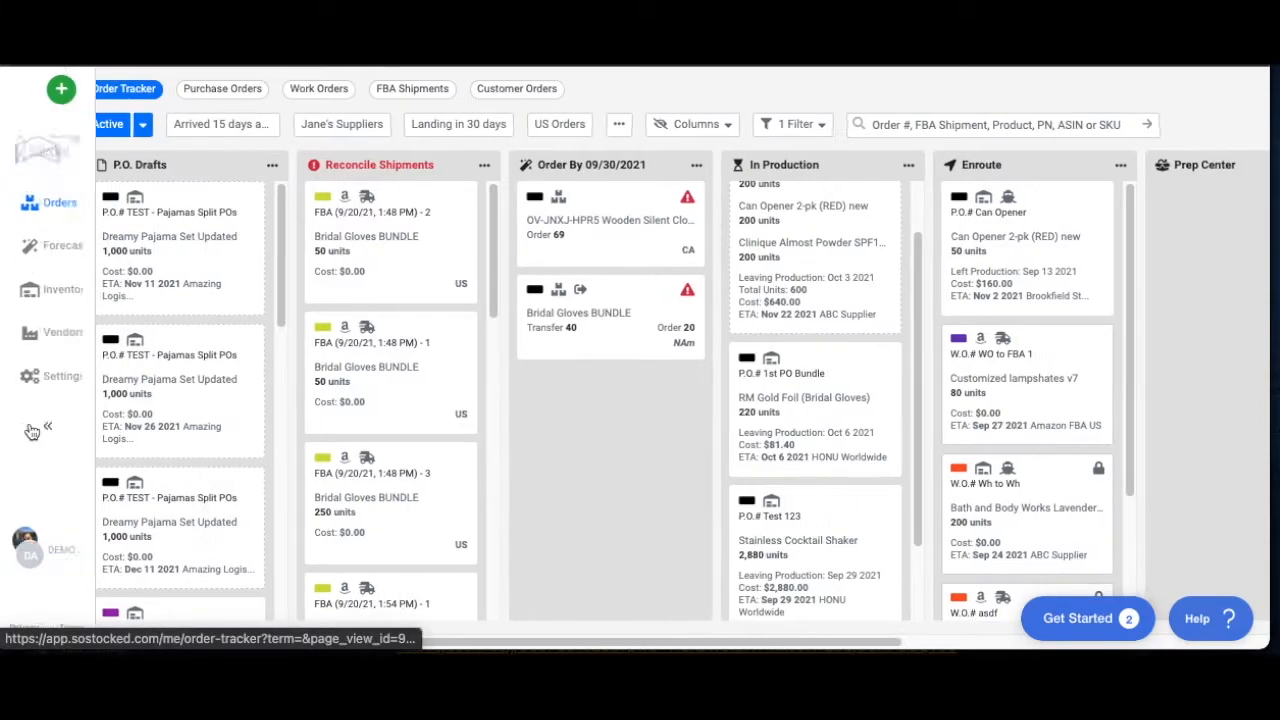
{"action": "left_click", "coordinate": [66, 424]}
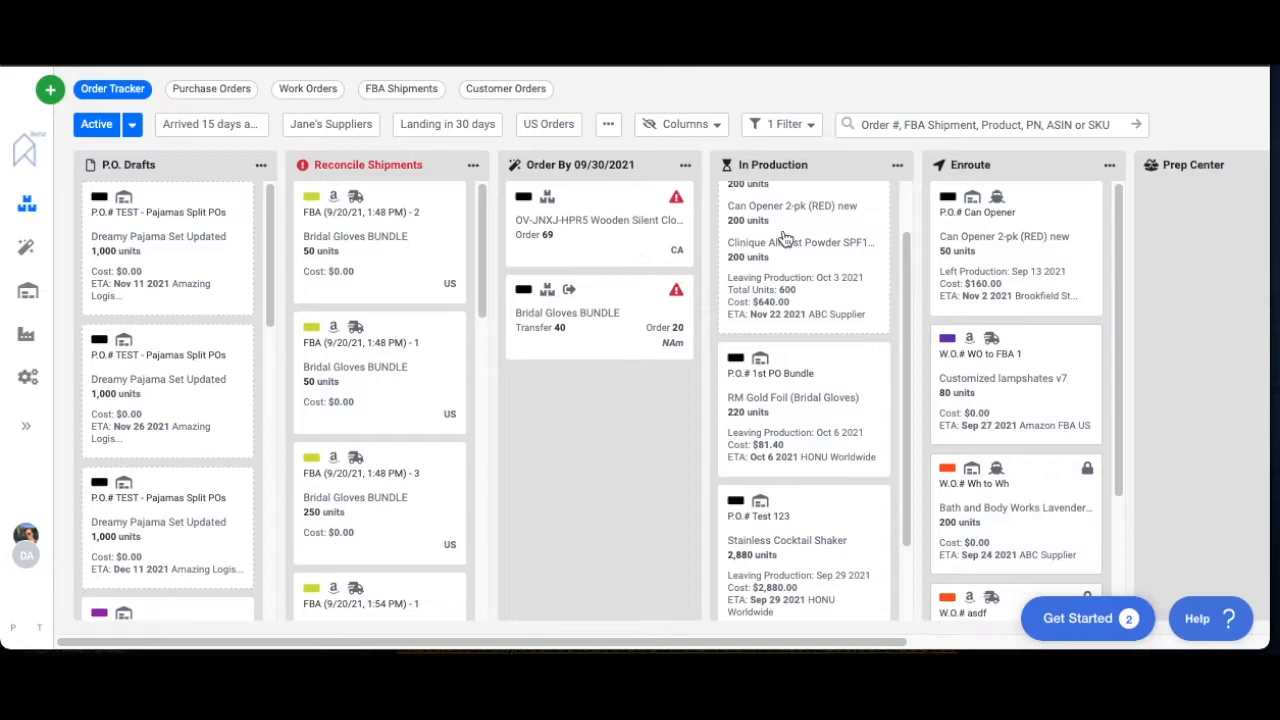
Open the in-production purchase order Test 123, examine its lead time, destinations and ETA dates, and return to the order board
{"action": "scroll", "coordinate": [785, 245], "scroll_direction": "up", "scroll_amount": 1}
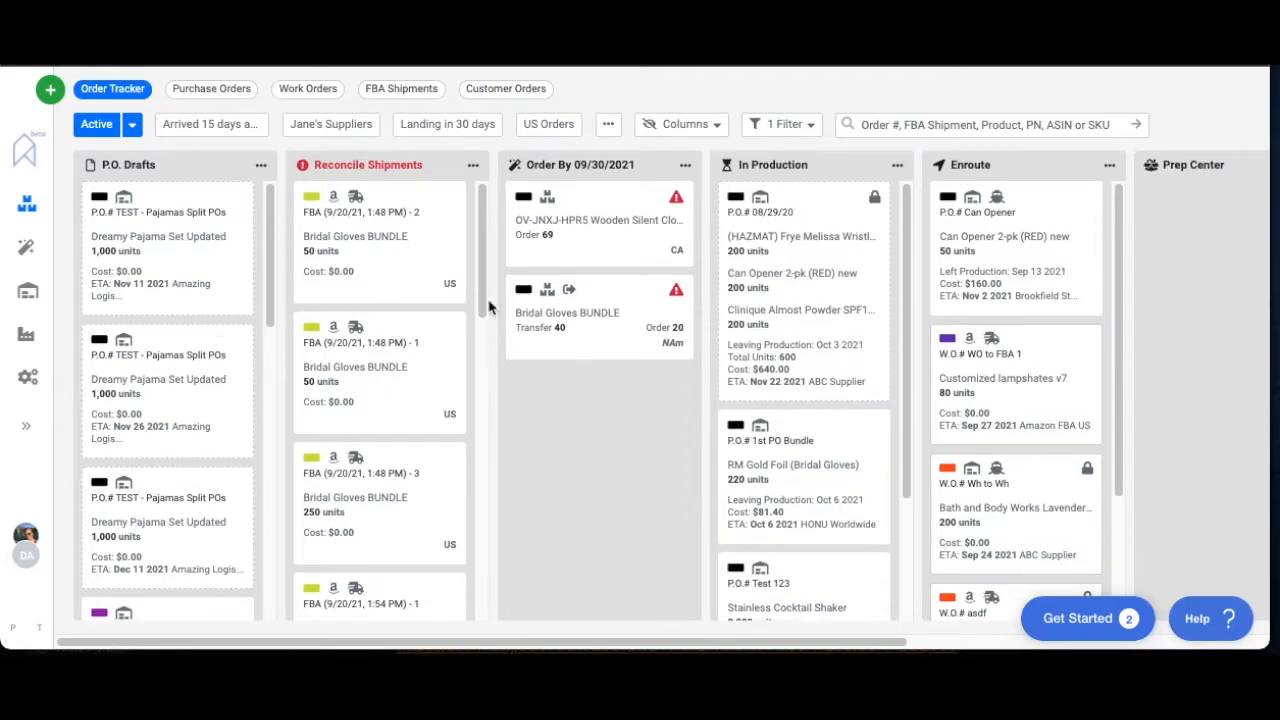
{"action": "scroll", "coordinate": [771, 463], "scroll_direction": "down", "scroll_amount": 1}
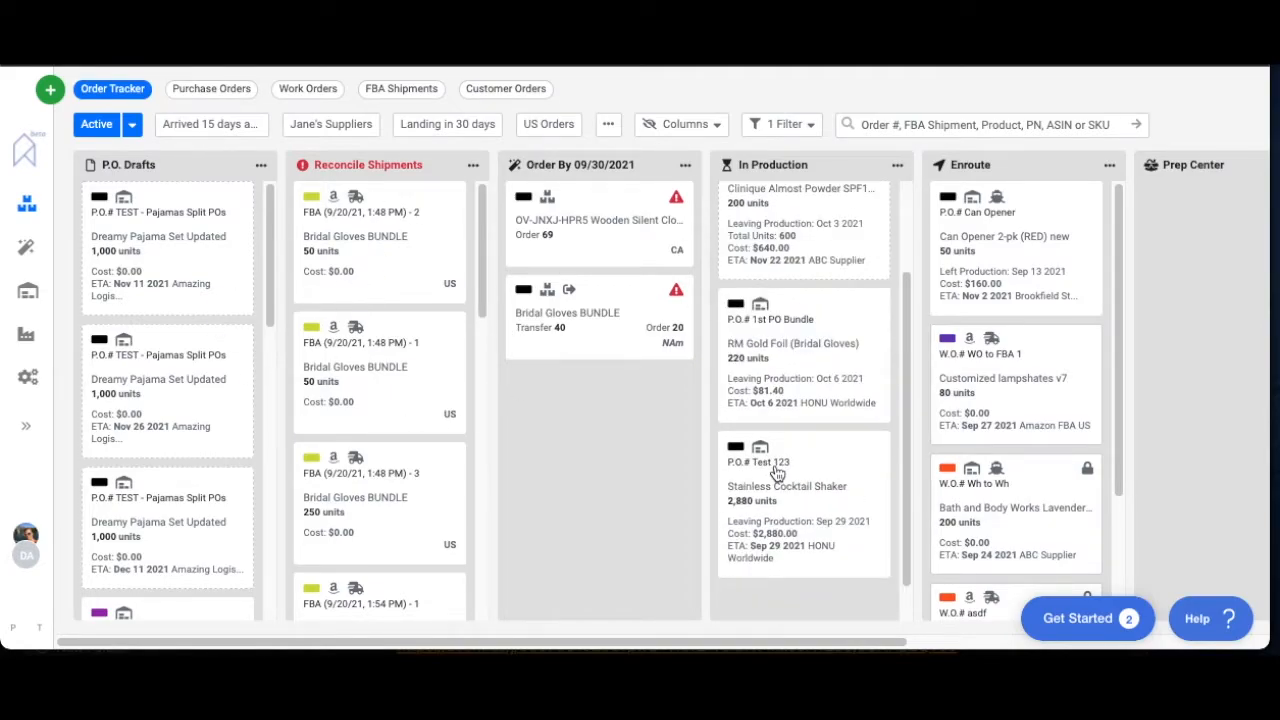
{"action": "left_click", "coordinate": [776, 470]}
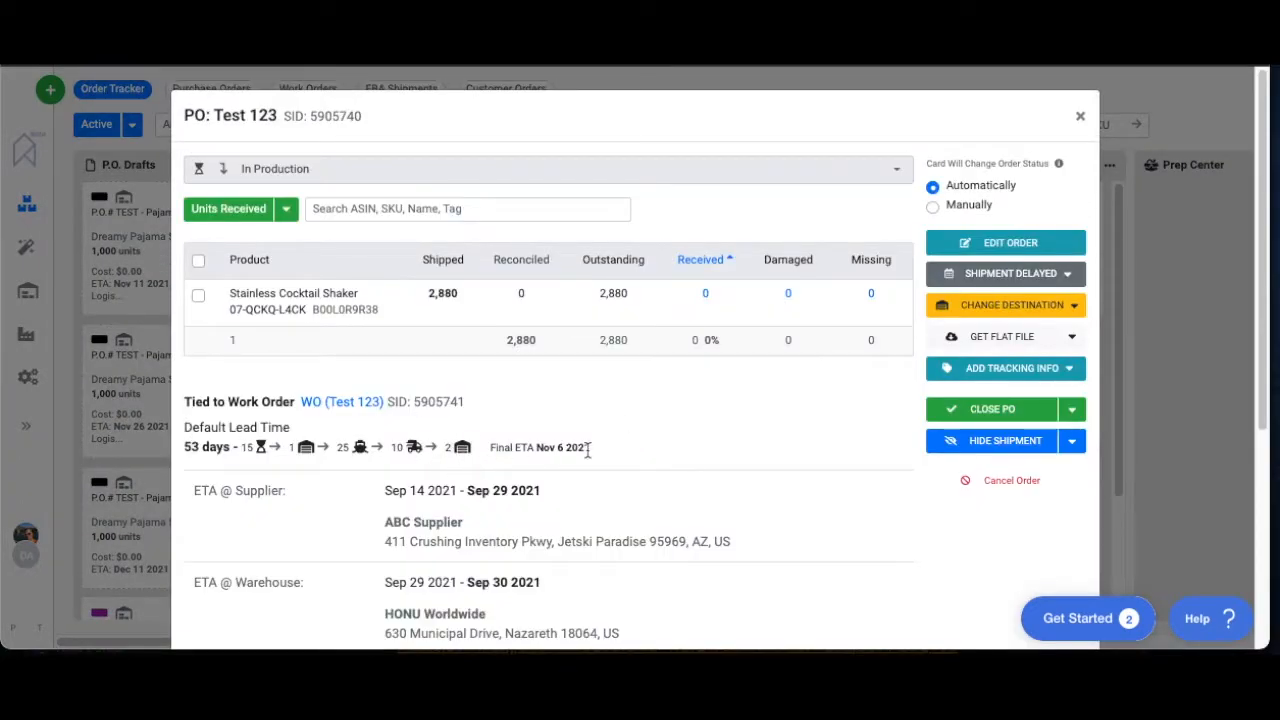
{"action": "scroll", "coordinate": [580, 465], "scroll_direction": "down", "scroll_amount": 1}
{"action": "scroll", "coordinate": [600, 503], "scroll_direction": "down", "scroll_amount": 1}
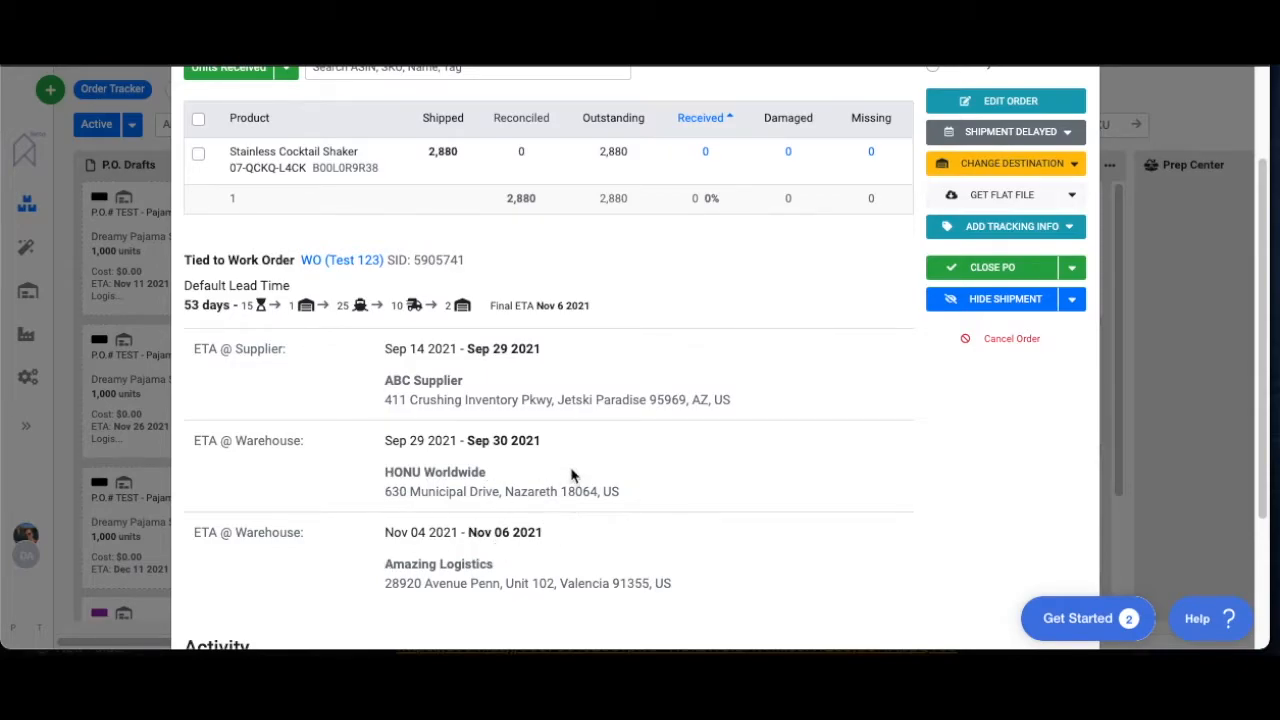
{"action": "scroll", "coordinate": [572, 476], "scroll_direction": "up", "scroll_amount": 2}
{"action": "scroll", "coordinate": [572, 476], "scroll_direction": "up", "scroll_amount": 2}
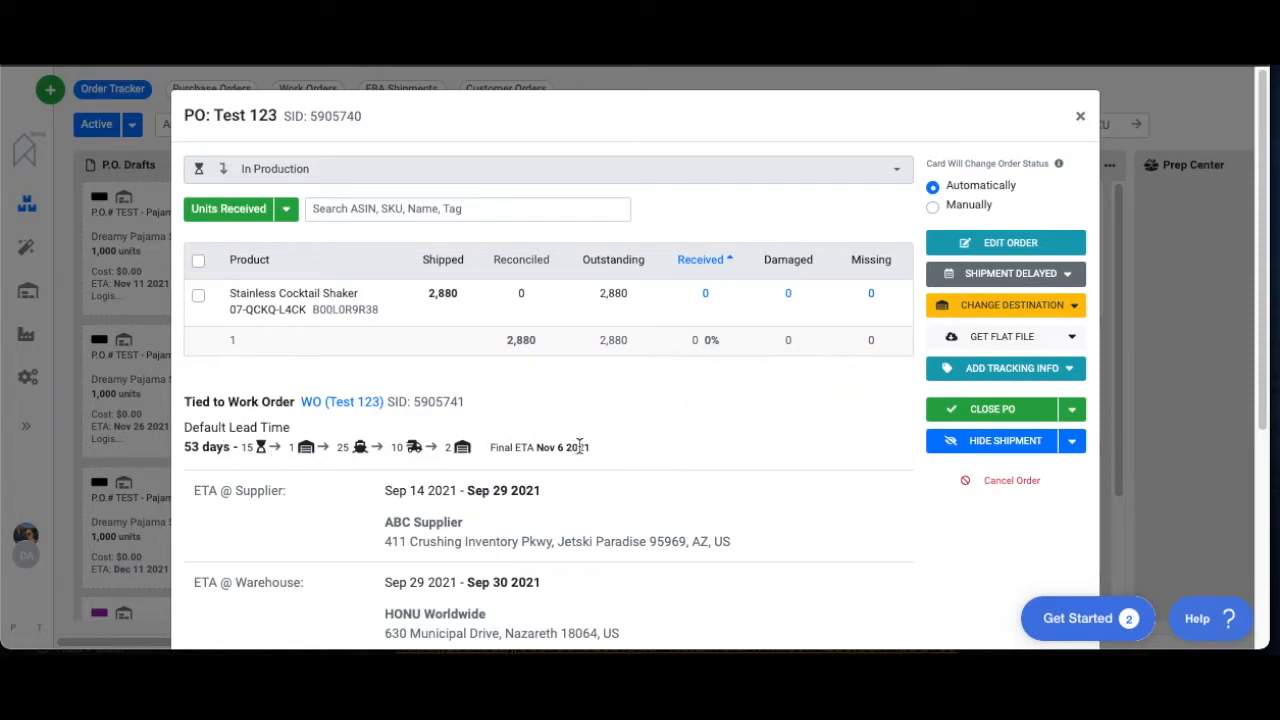
{"action": "left_click", "coordinate": [974, 243]}
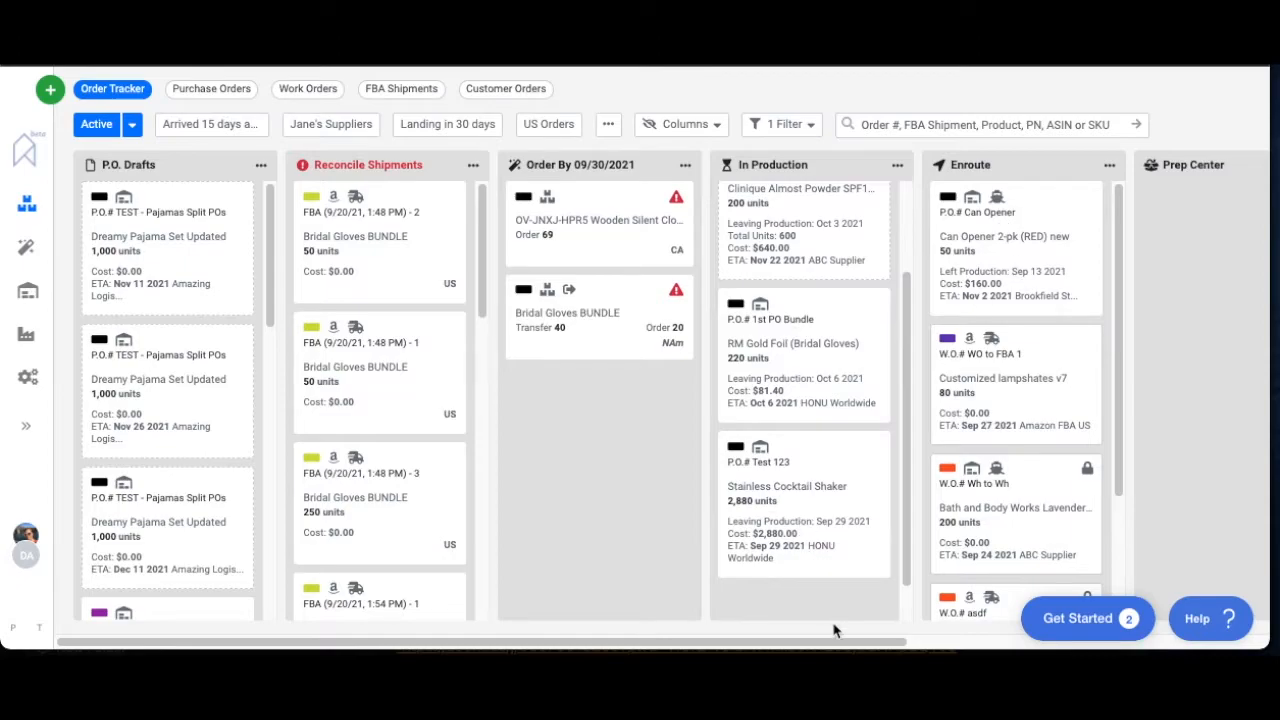
Record 1500 received units of Stainless Cocktail Shaker on purchase order Test 123 and save the entry
{"action": "left_click_drag", "start_coordinate": [838, 642], "coordinate": [1146, 642]}
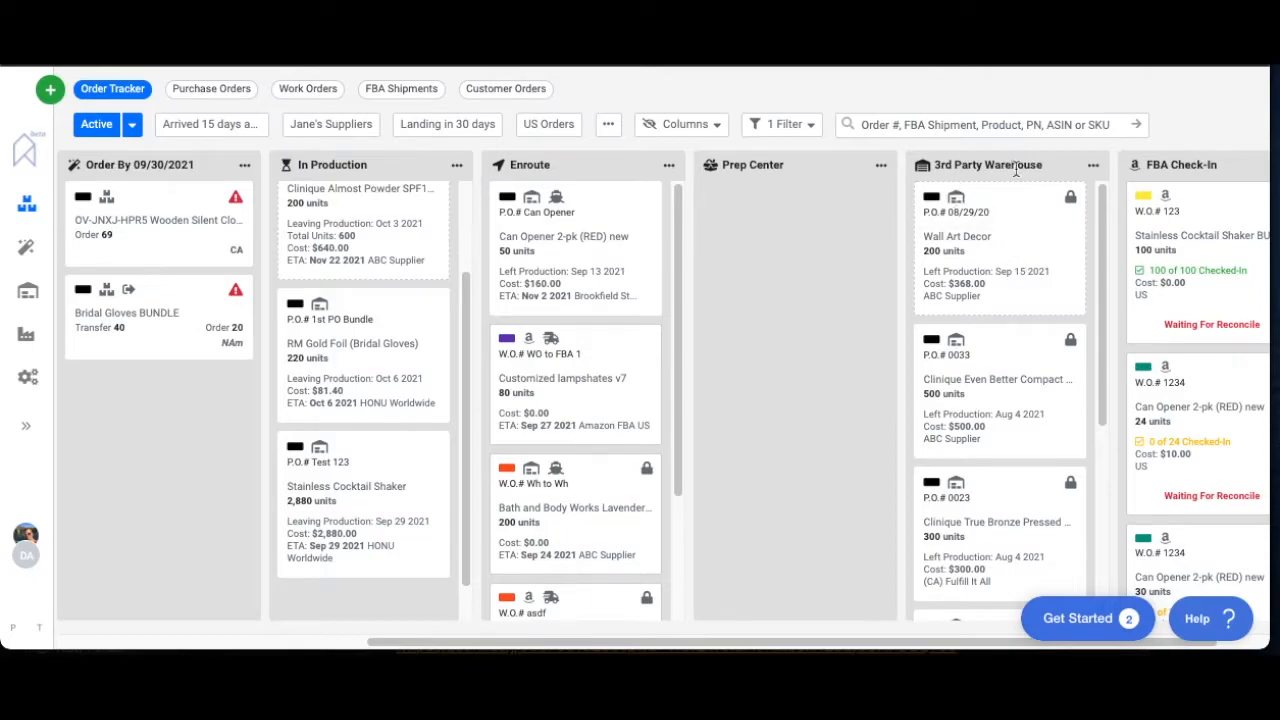
{"action": "left_click", "coordinate": [360, 516]}
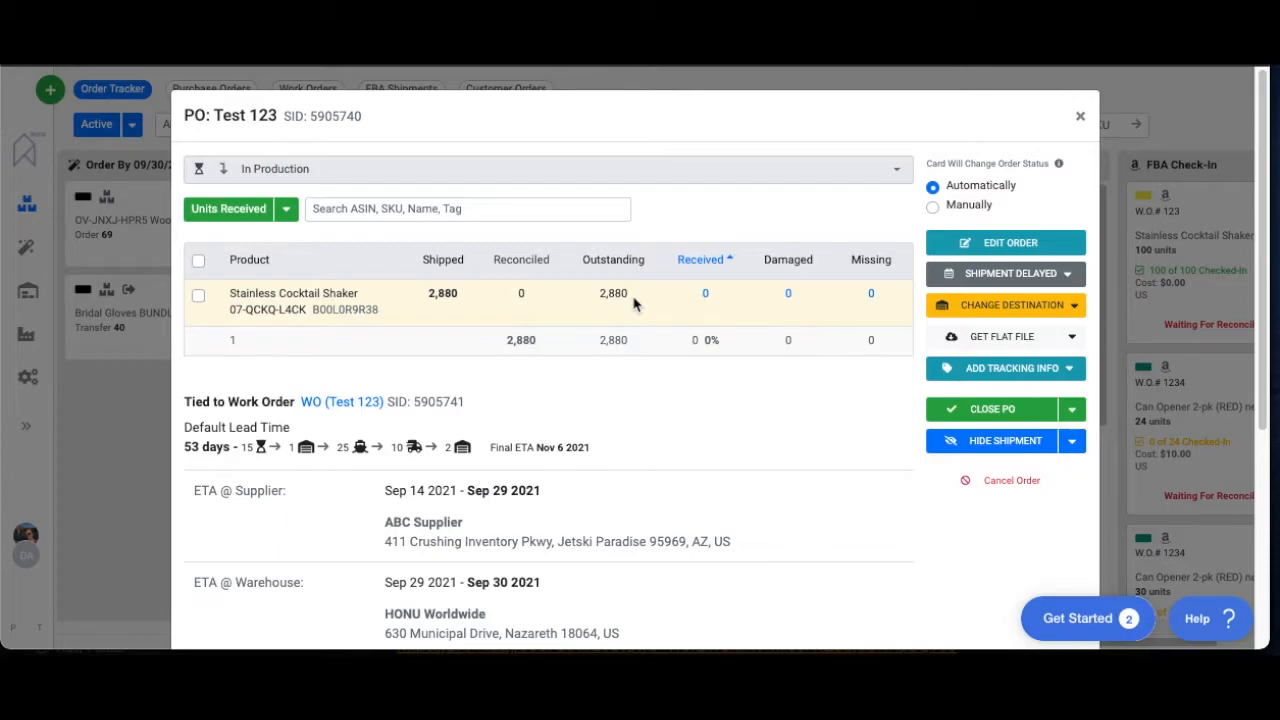
{"action": "left_click", "coordinate": [706, 299]}
{"action": "double_click", "coordinate": [726, 237]}
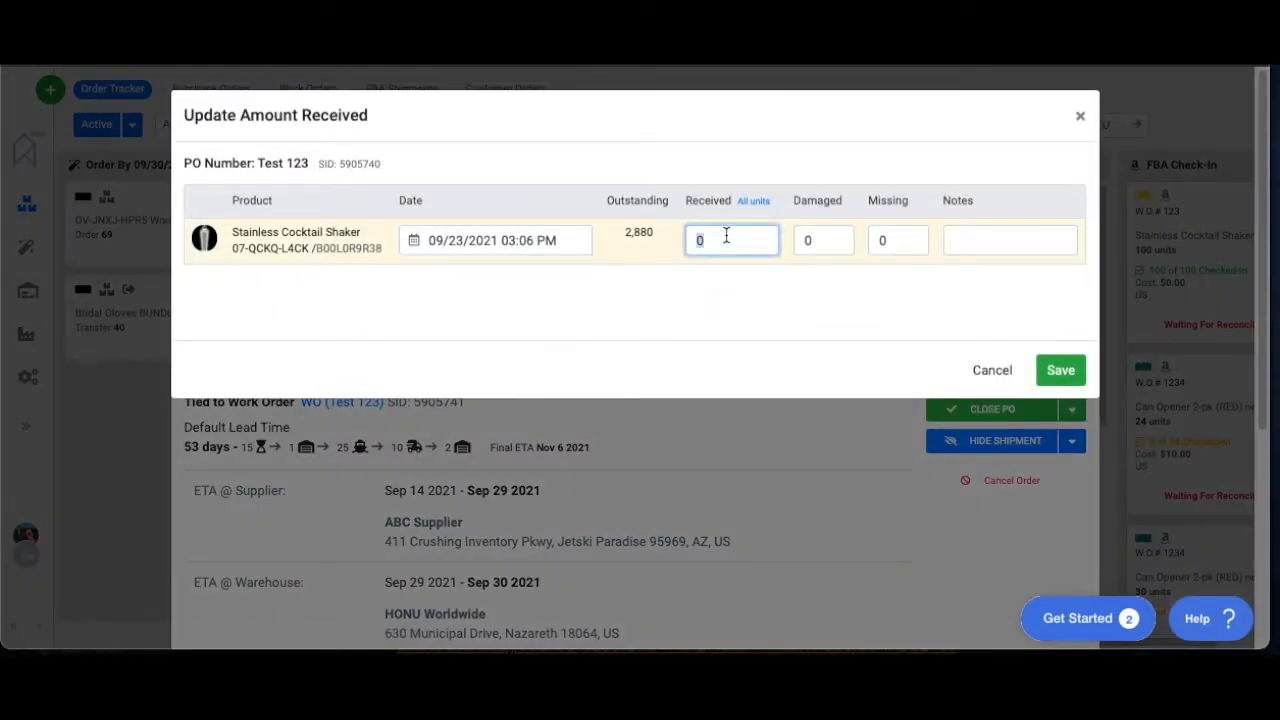
{"action": "type", "text": "1500"}
{"action": "left_click", "coordinate": [1060, 371]}
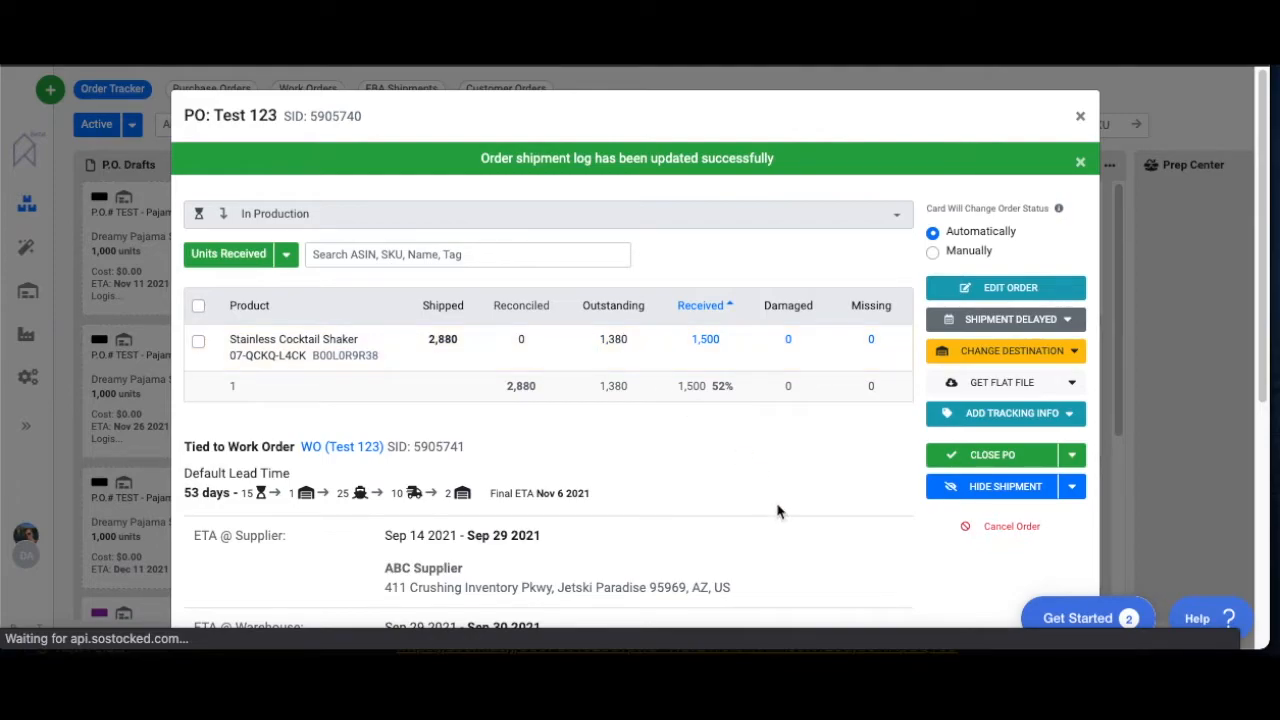
Try to close purchase order Test 123 with received units left as they are, and open its missing-units entry without adding anything
{"action": "left_click", "coordinate": [995, 455]}
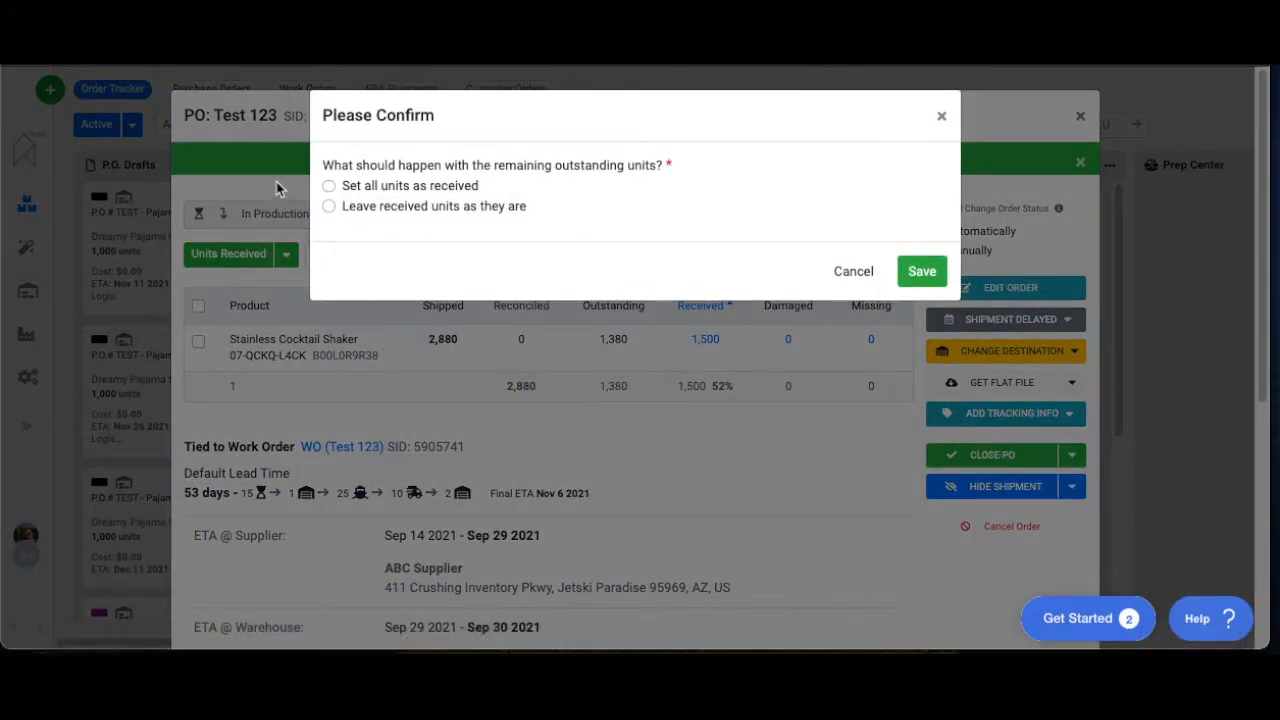
{"action": "left_click", "coordinate": [330, 207]}
{"action": "left_click", "coordinate": [920, 275]}
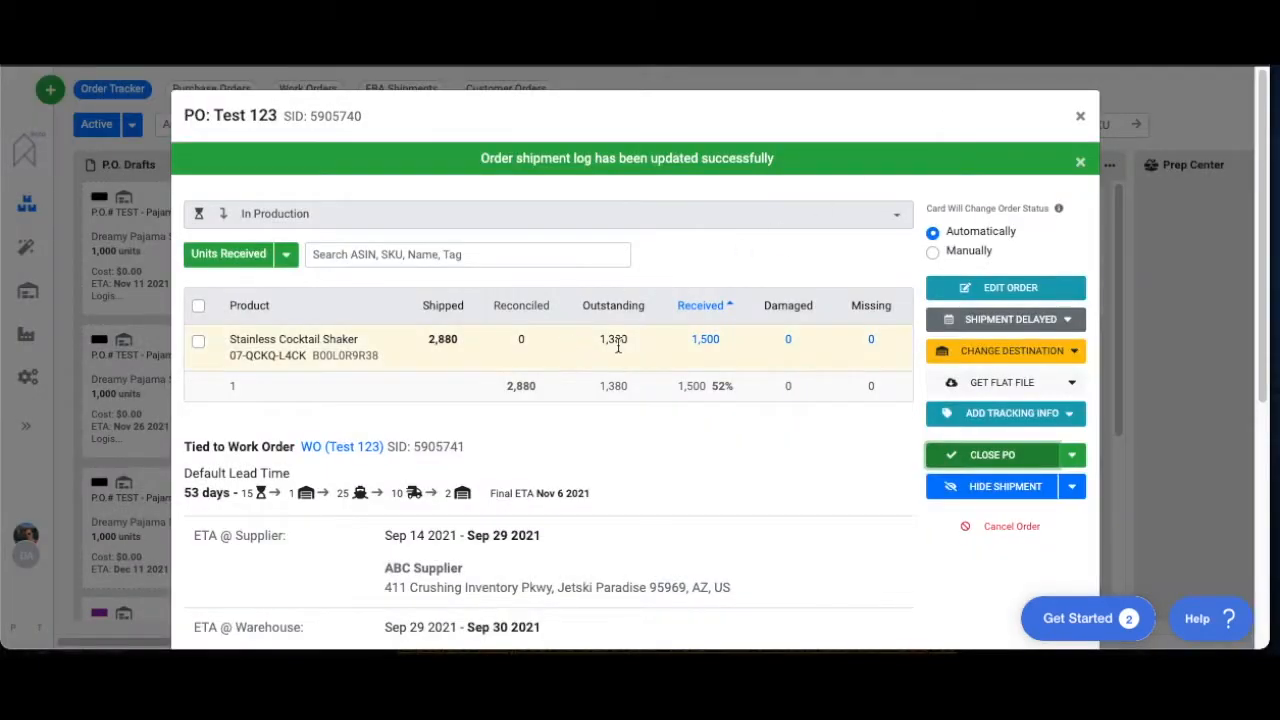
{"action": "left_click", "coordinate": [871, 343]}
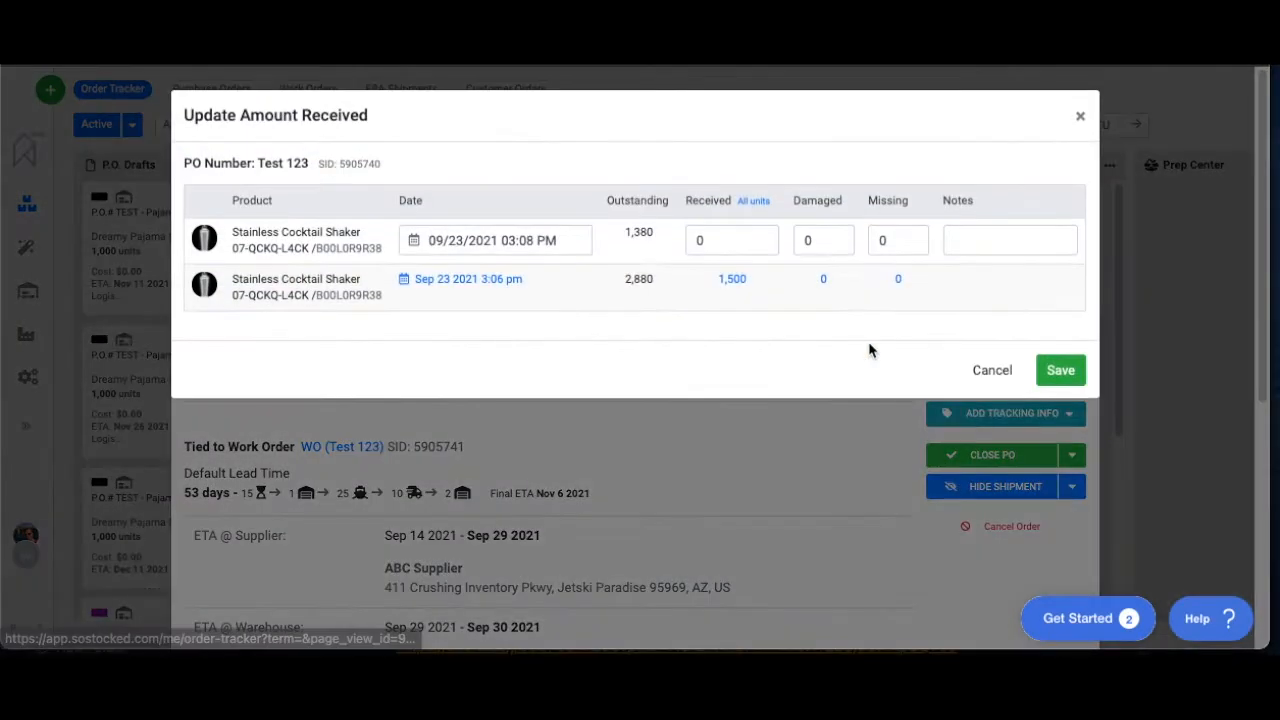
{"action": "left_click", "coordinate": [1081, 117]}
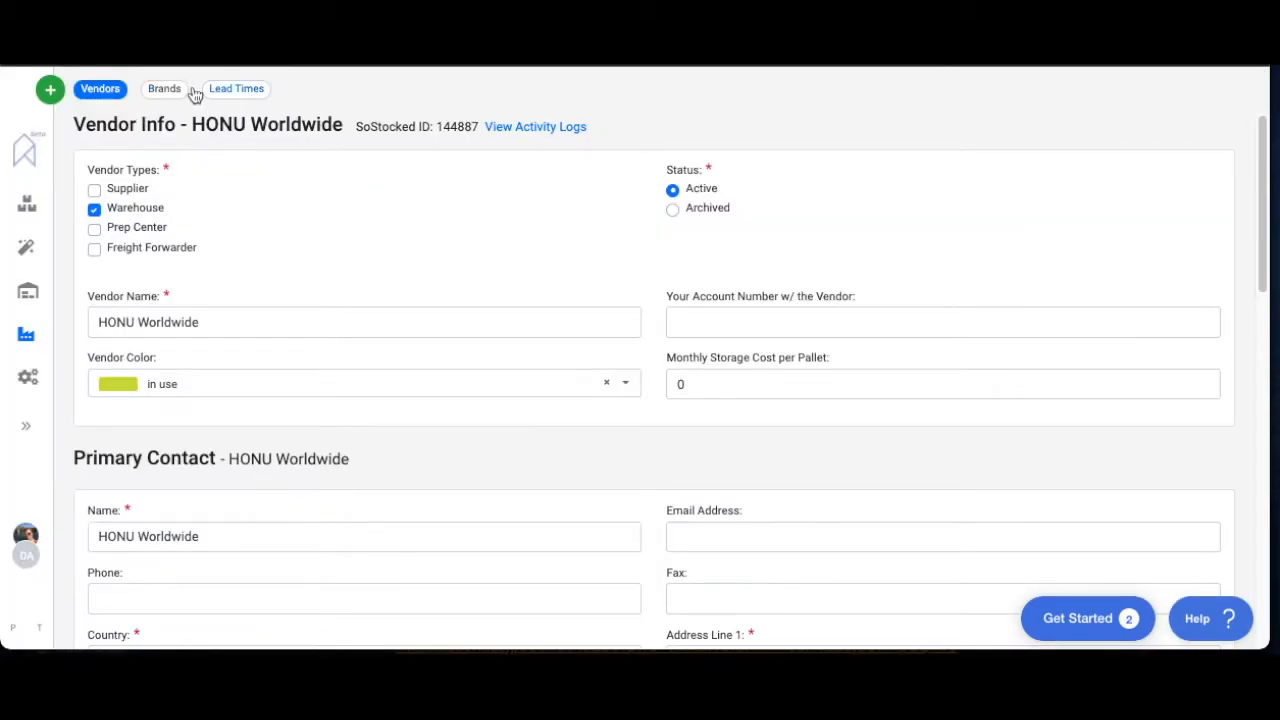
Open the activity logs of the vendor HONU Worldwide
{"action": "left_click", "coordinate": [537, 128]}
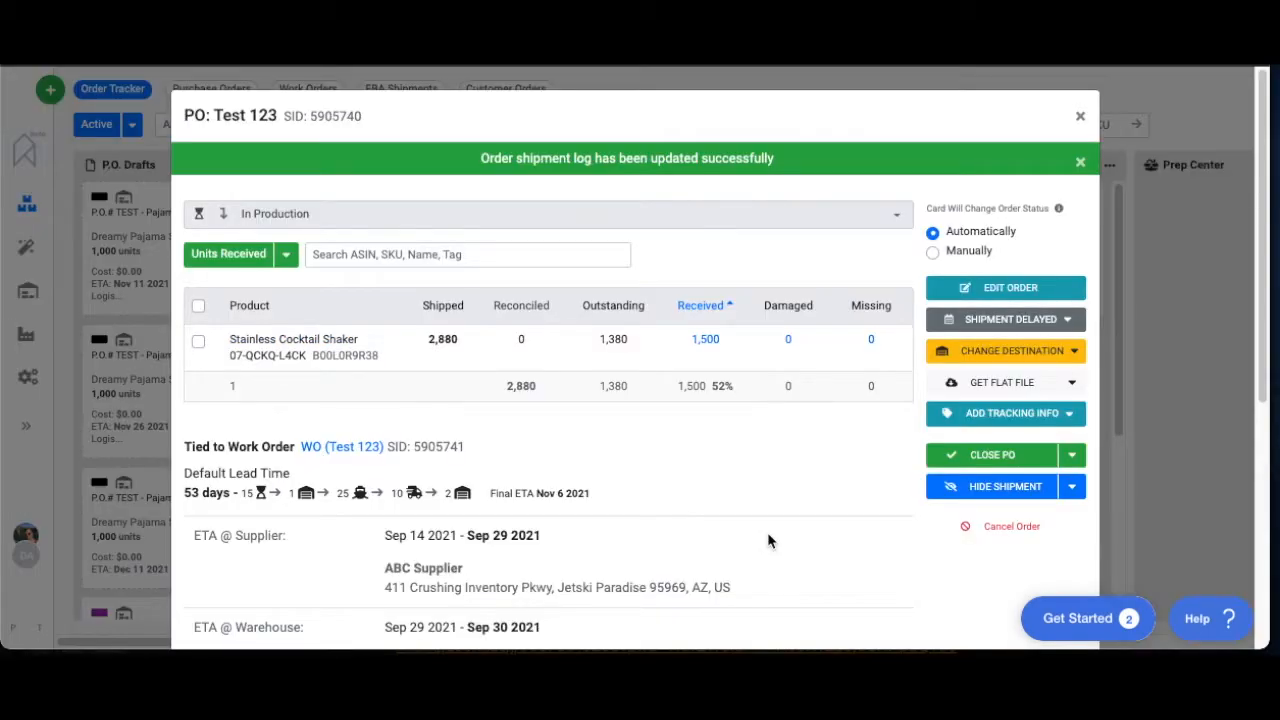
Set the card's order status change to Manually and record 50 received units of RM Gold Foil (Bridal Gloves) on 1st PO Bundle
{"action": "left_click", "coordinate": [932, 251]}
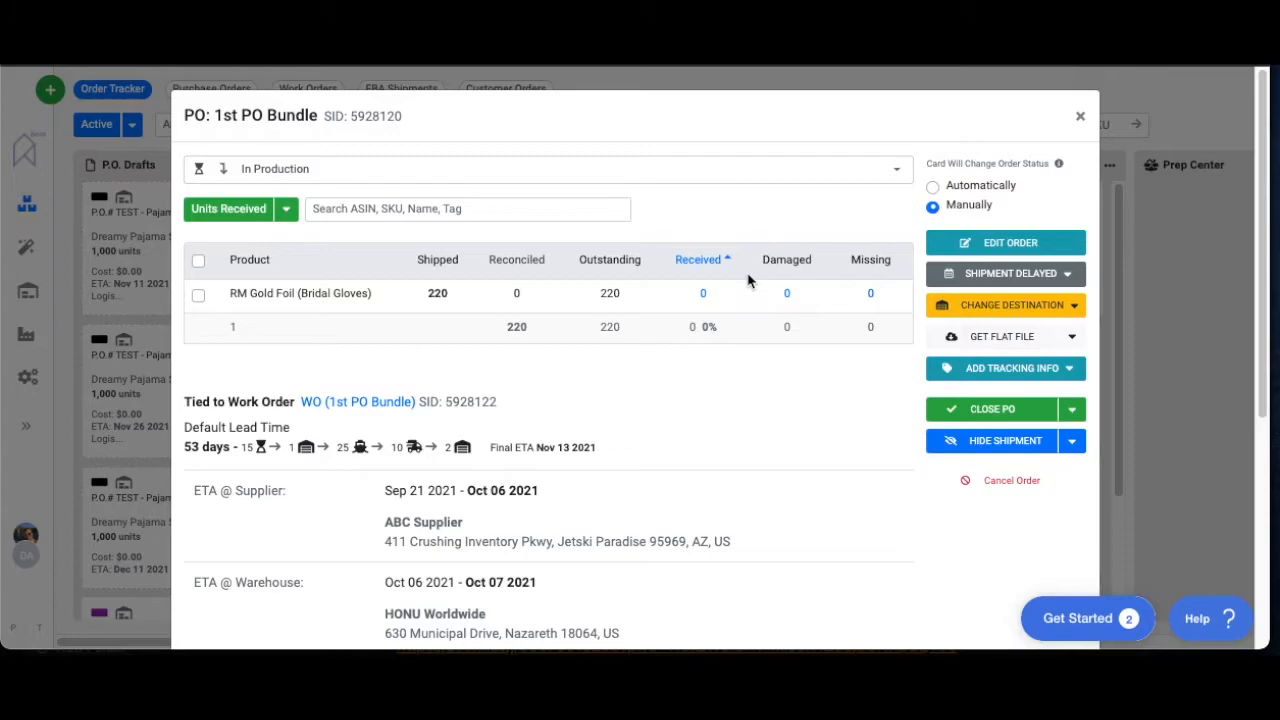
{"action": "left_click", "coordinate": [703, 295]}
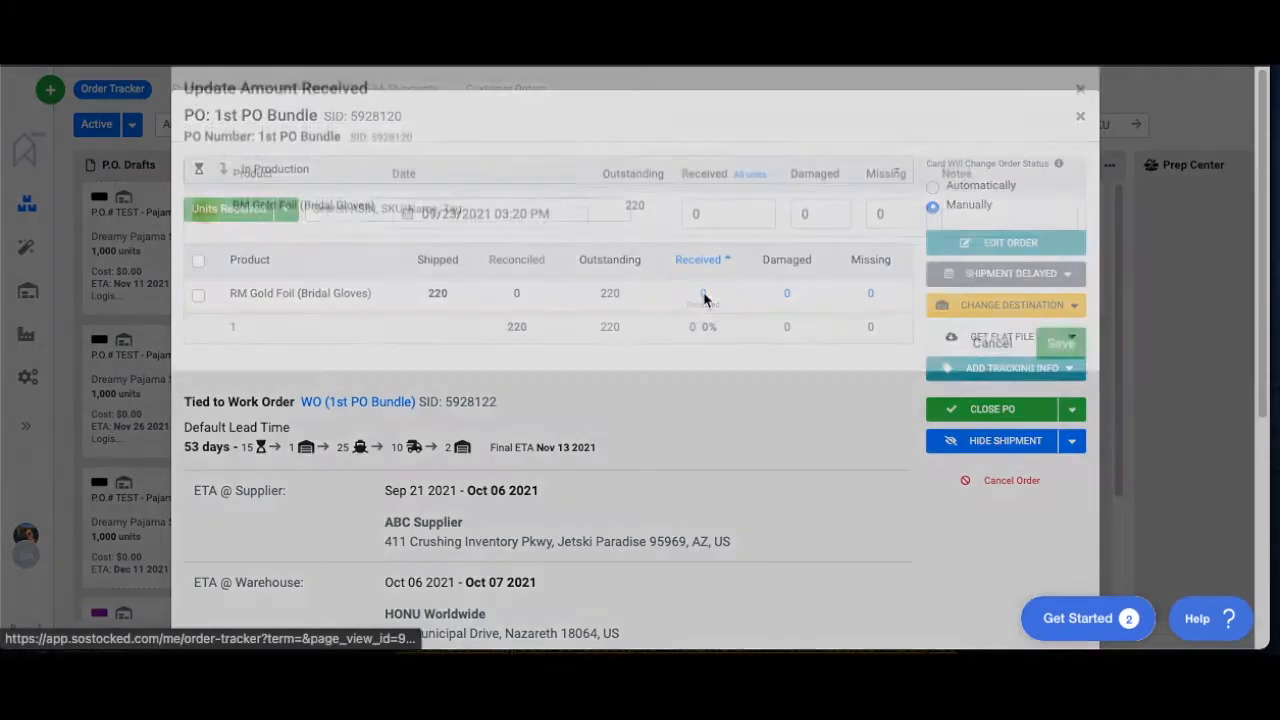
{"action": "left_click", "coordinate": [1081, 118]}
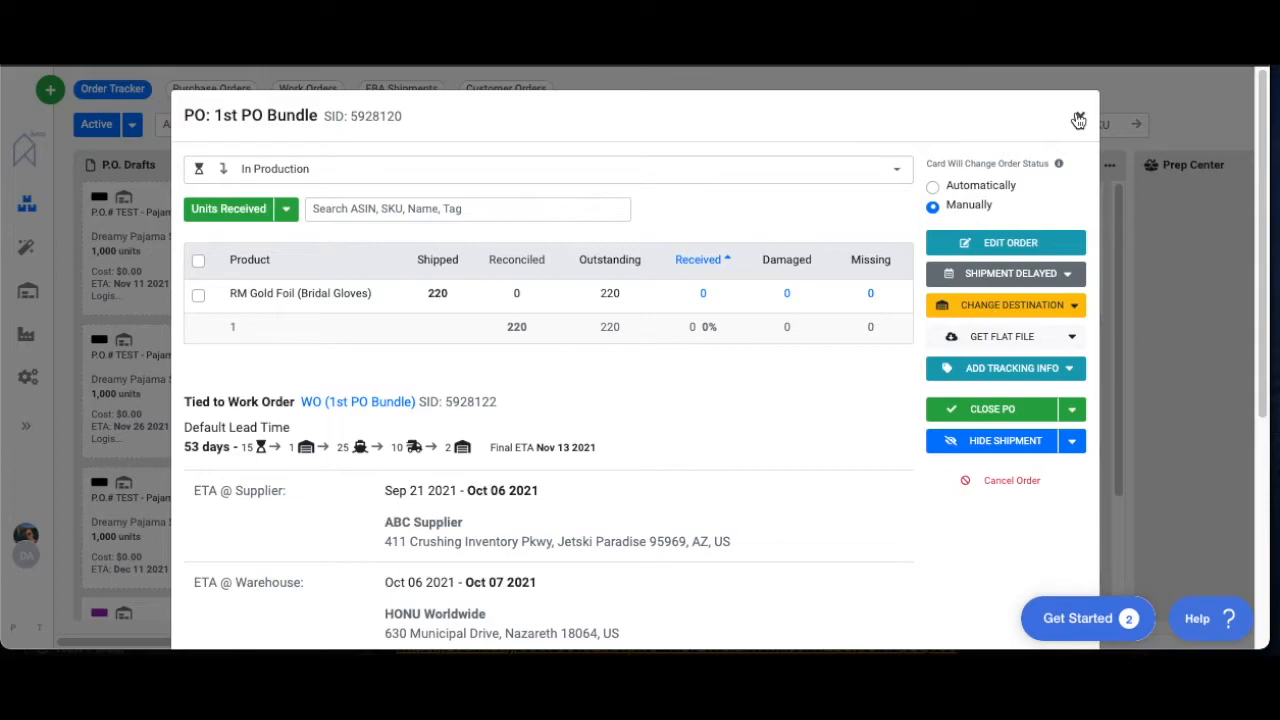
{"action": "left_click", "coordinate": [704, 294]}
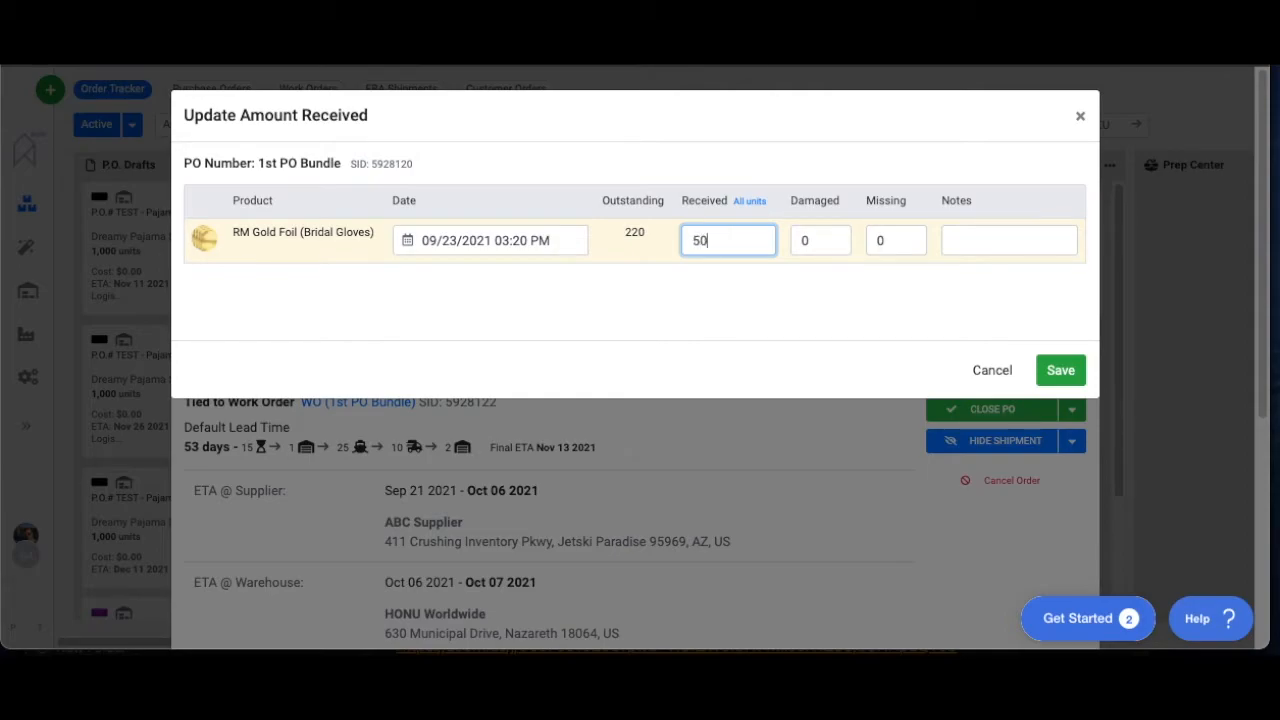
{"action": "left_click", "coordinate": [1076, 374]}
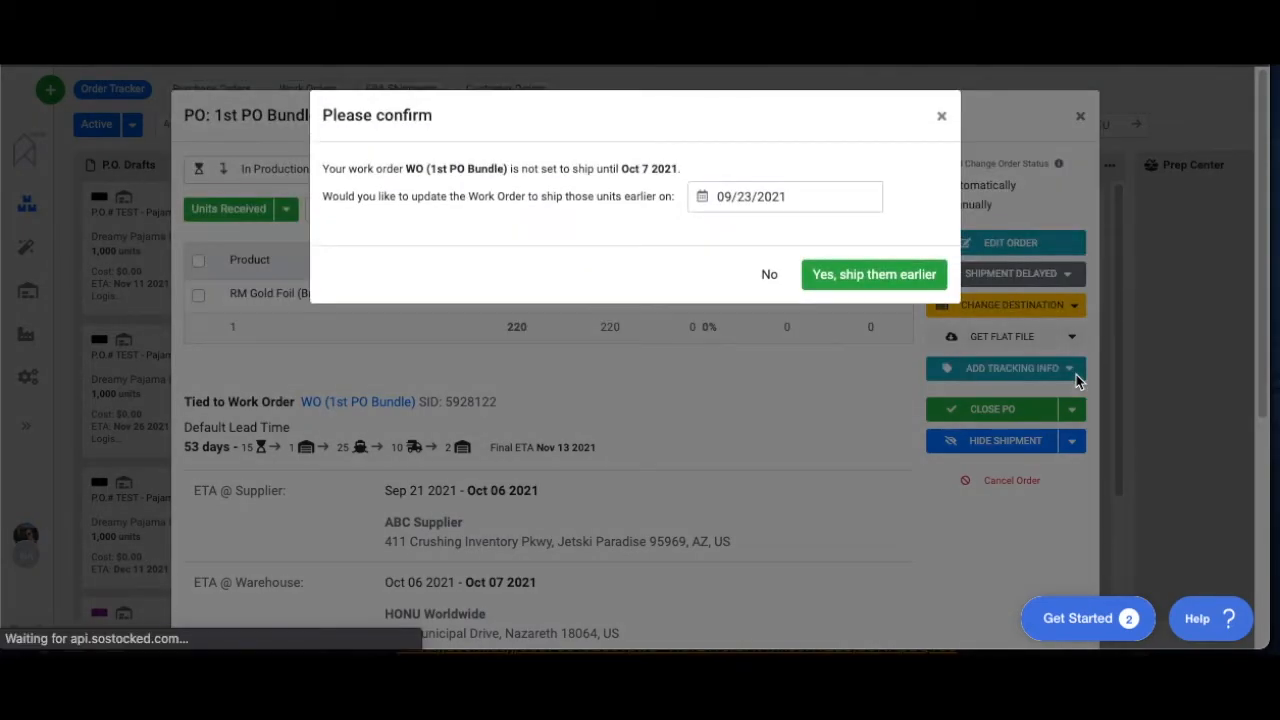
{"action": "left_click", "coordinate": [785, 275]}
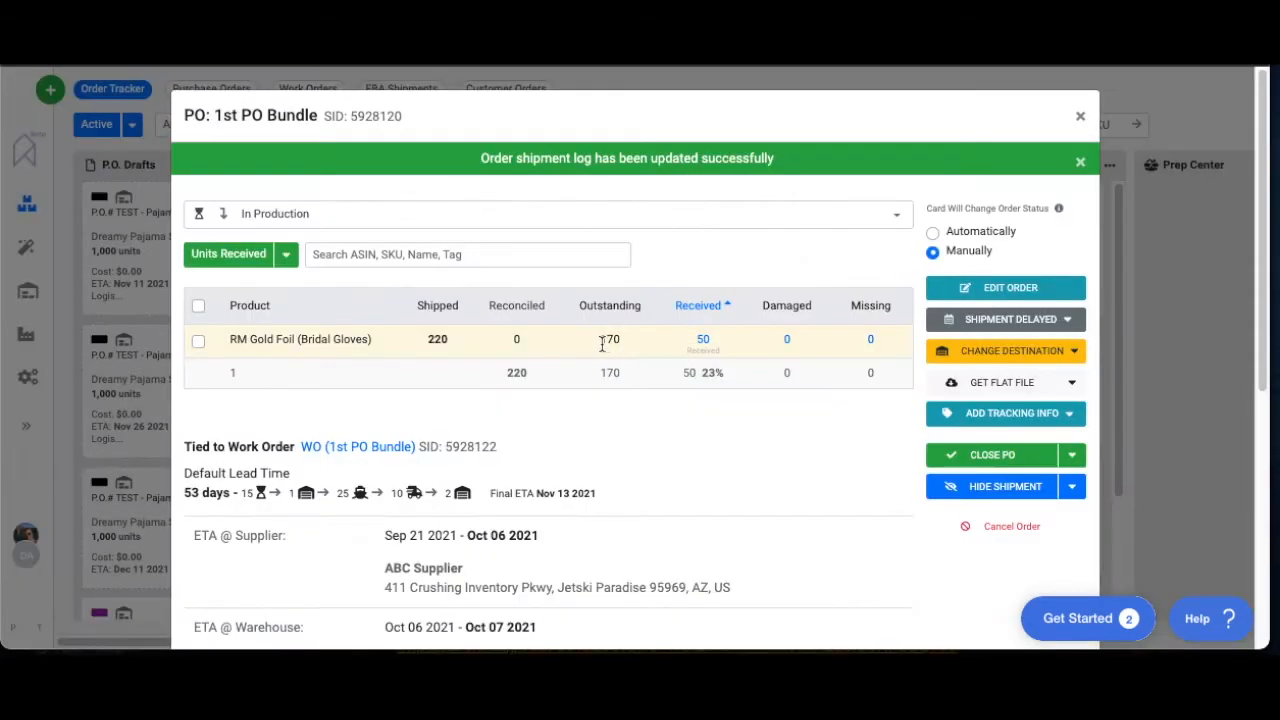
Add and save a second received entry of 220 units for RM Gold Foil (Bridal Gloves) on 1st PO Bundle
{"action": "left_click_drag", "start_coordinate": [455, 341], "coordinate": [408, 342]}
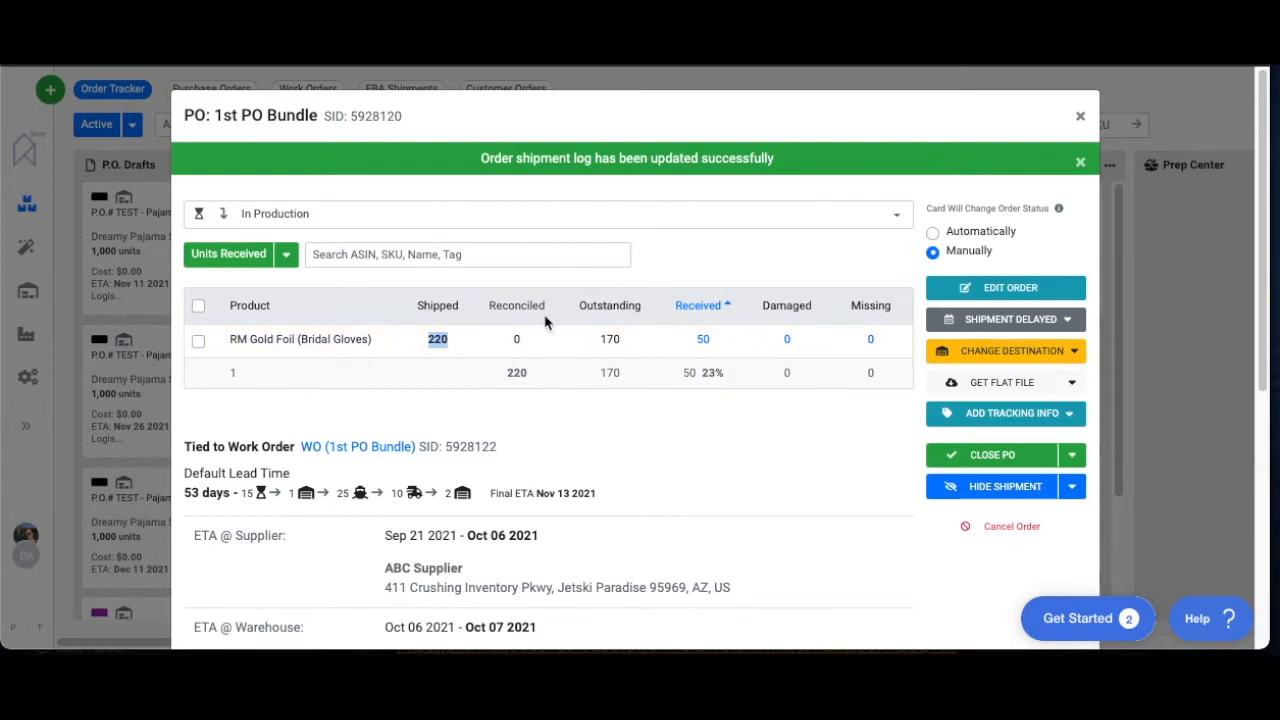
{"action": "left_click", "coordinate": [724, 431]}
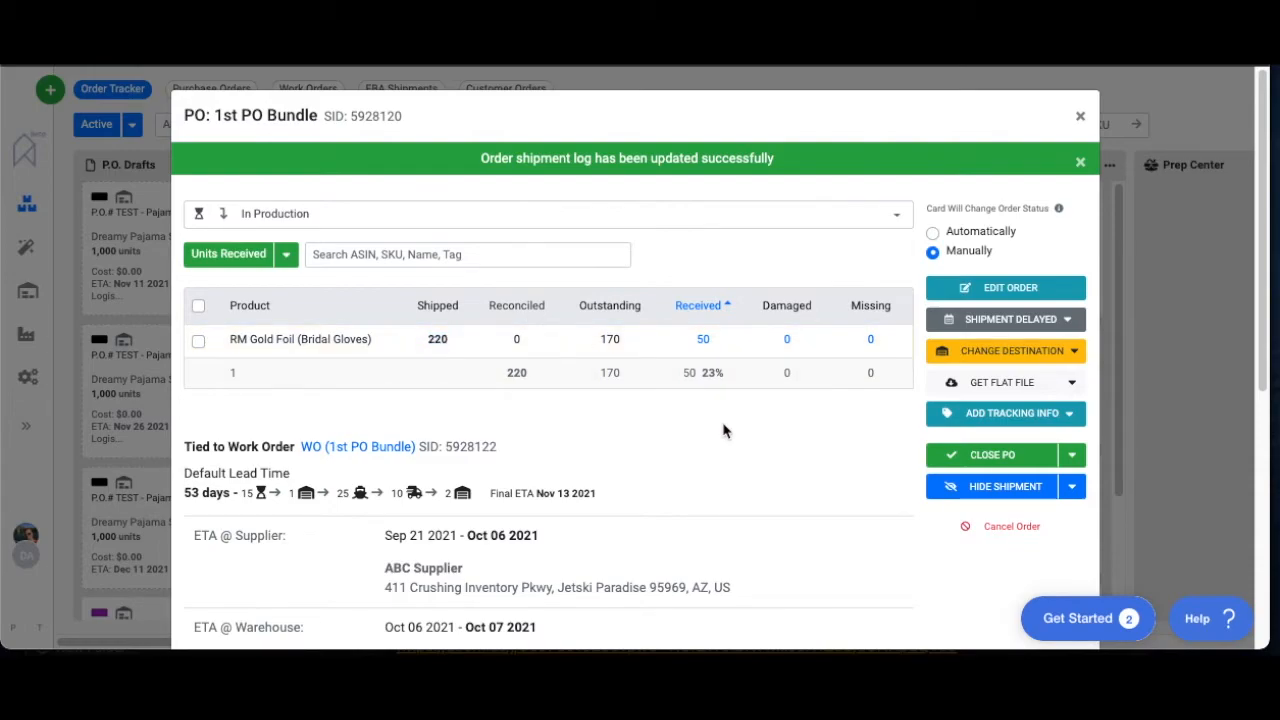
{"action": "left_click", "coordinate": [705, 341]}
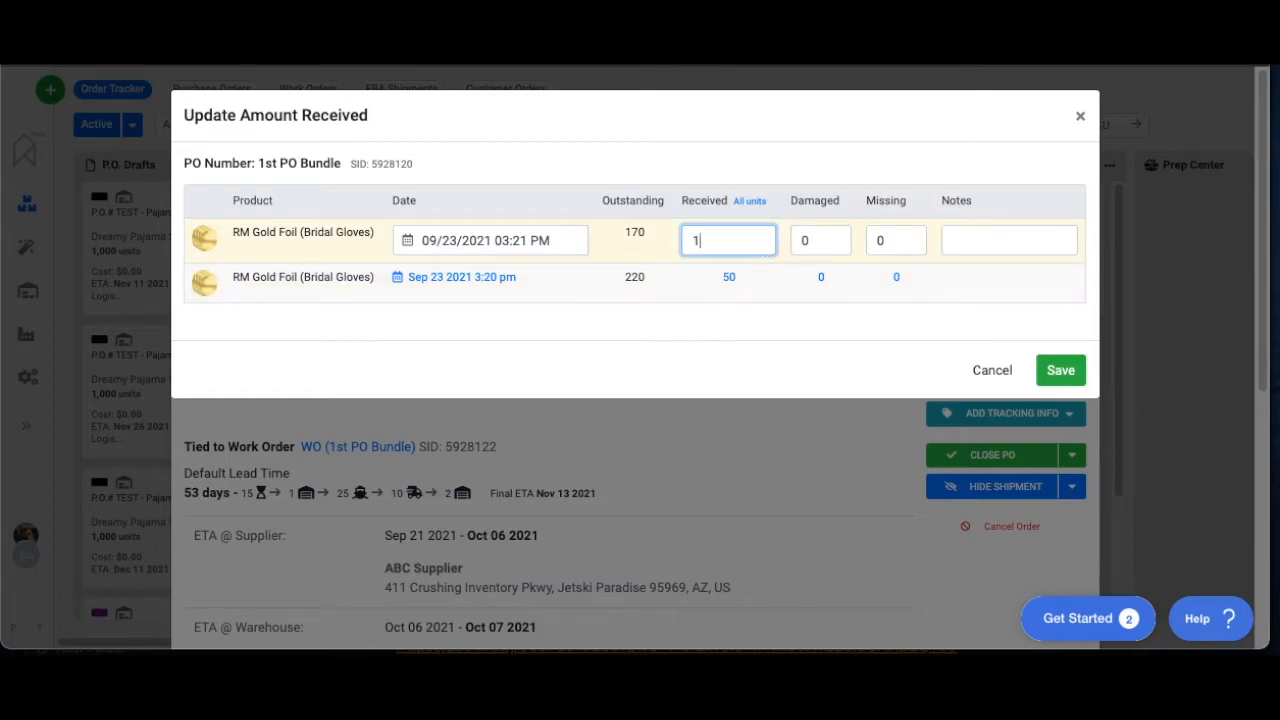
{"action": "double_click", "coordinate": [706, 240]}
{"action": "type", "text": "220"}
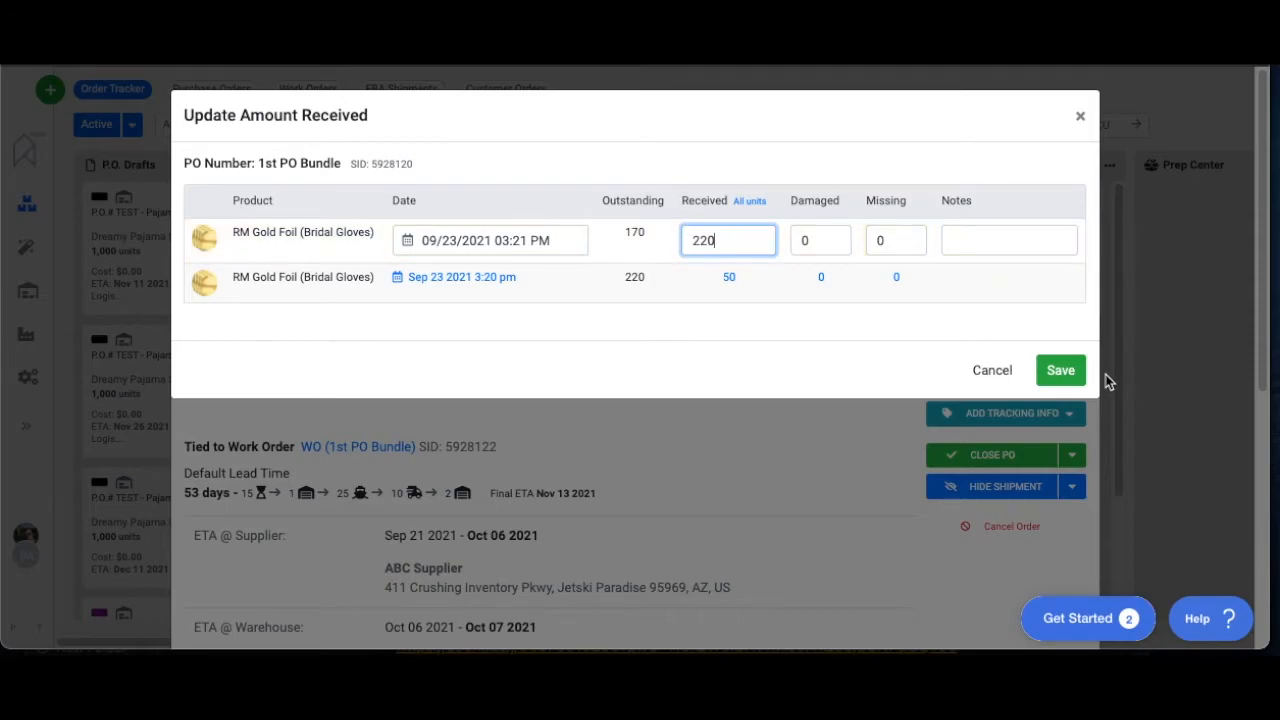
{"action": "left_click", "coordinate": [1073, 375]}
{"action": "left_click", "coordinate": [762, 274]}
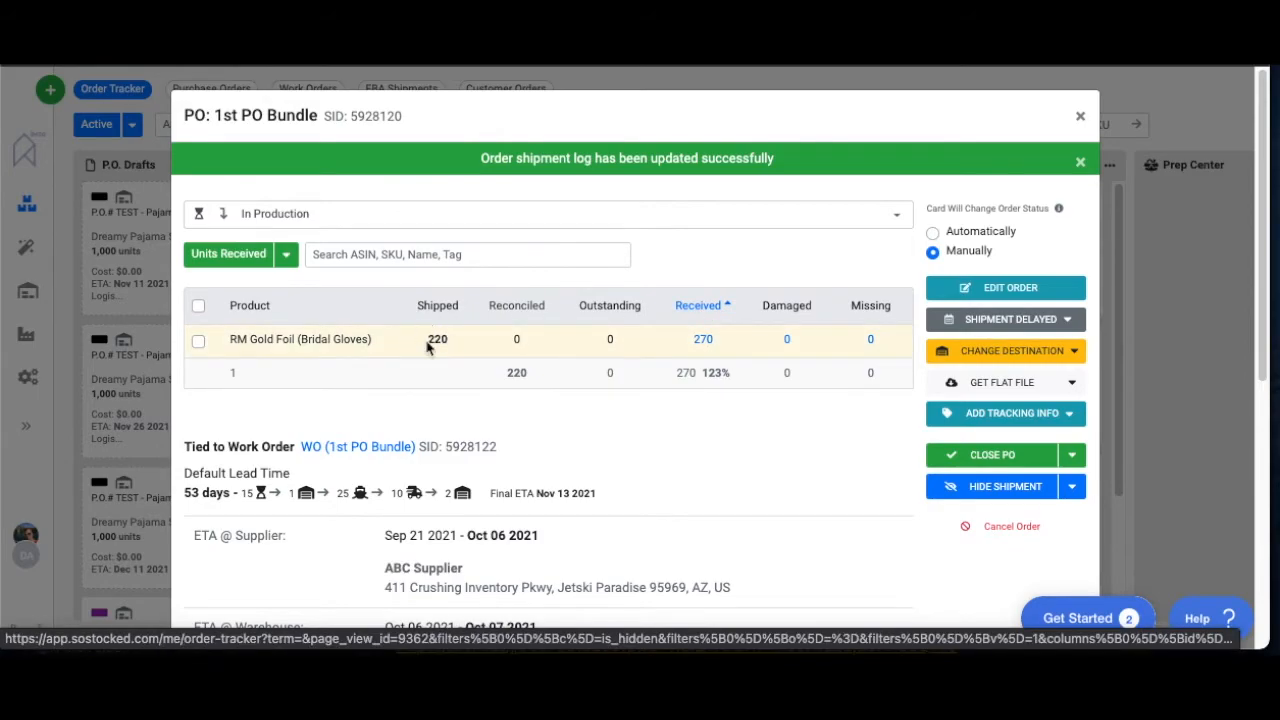
Change the 220-unit received entry for RM Gold Foil (Bridal Gloves) to 170 units and save it
{"action": "left_click", "coordinate": [703, 339]}
{"action": "type", "text": "170"}
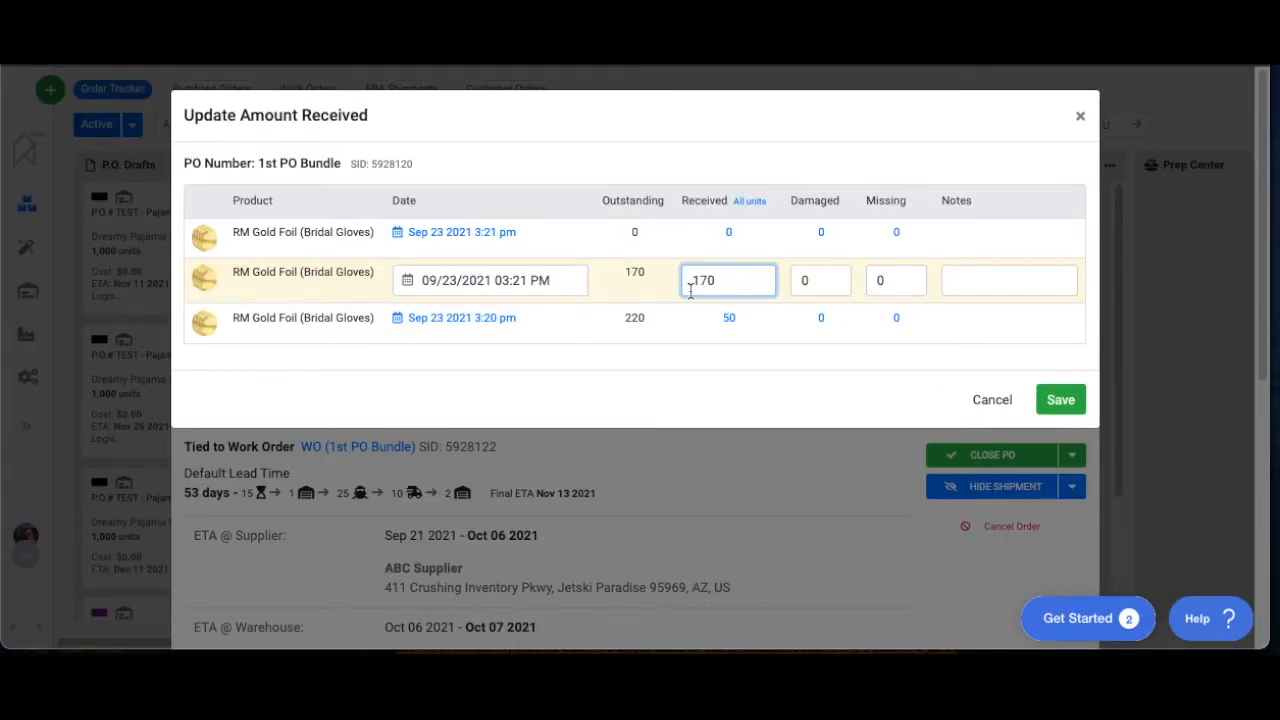
{"action": "left_click", "coordinate": [1060, 399]}
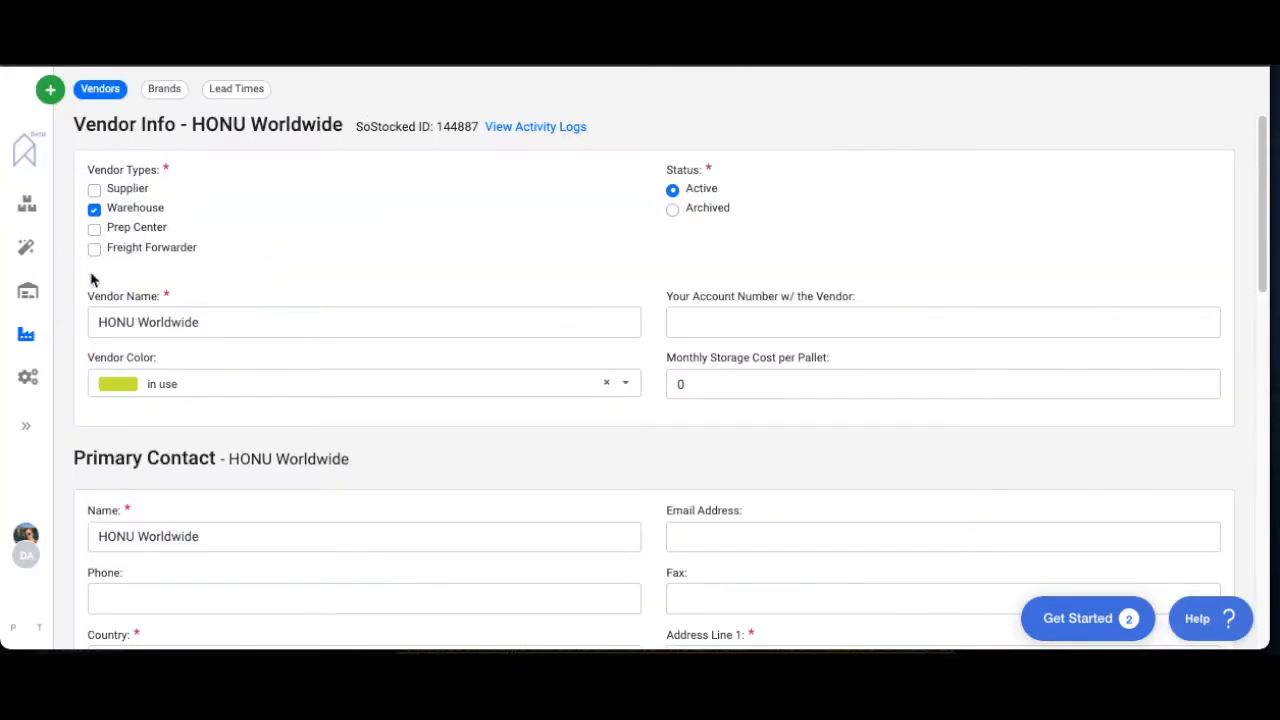
Open HONU Worldwide's activity log and check the latest In/Out and Inventory values for RM Gold Foil (Bridal Gloves) from 1st PO Bundle
{"action": "left_click", "coordinate": [541, 127]}
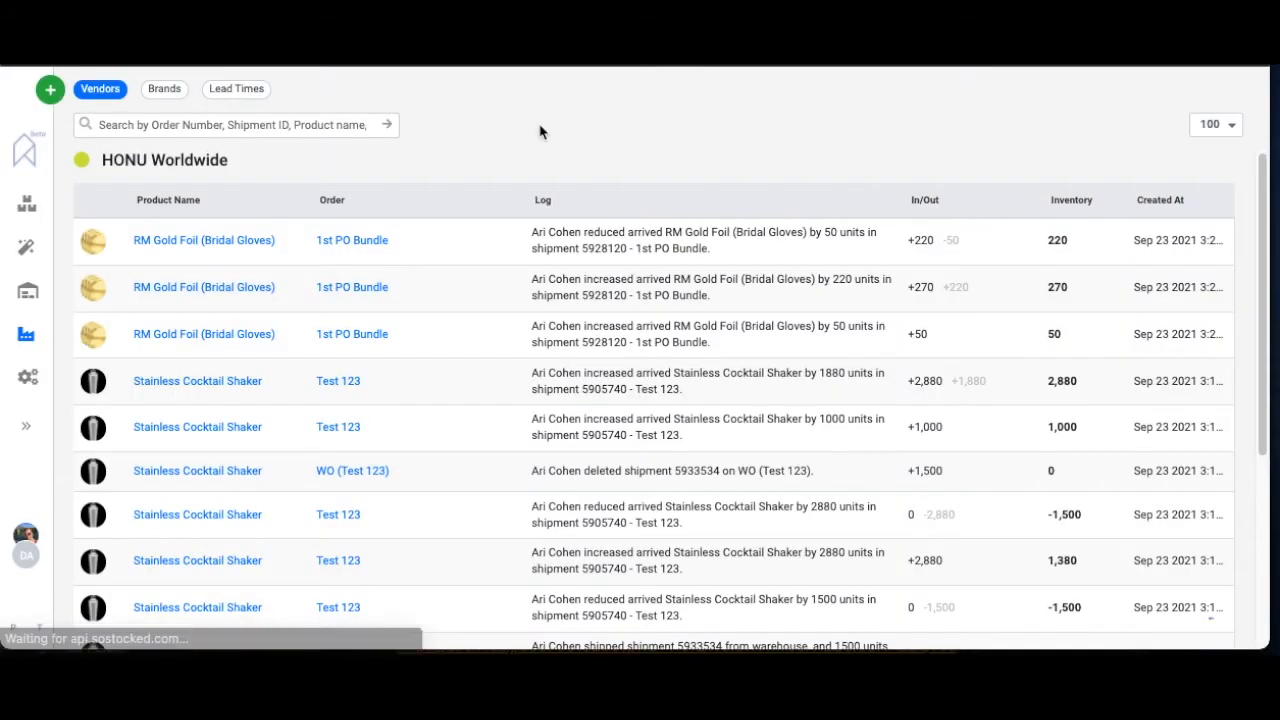
{"action": "left_click_drag", "start_coordinate": [908, 241], "coordinate": [942, 244]}
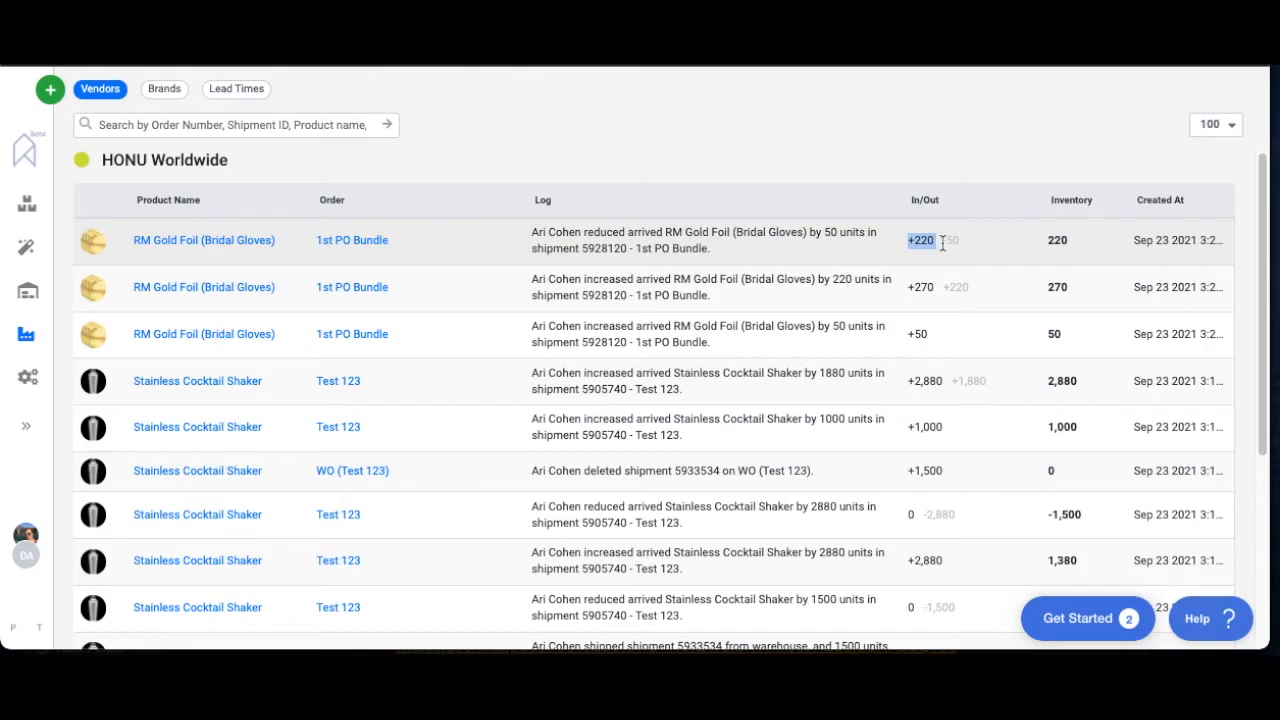
{"action": "left_click_drag", "start_coordinate": [1046, 240], "coordinate": [1080, 247]}
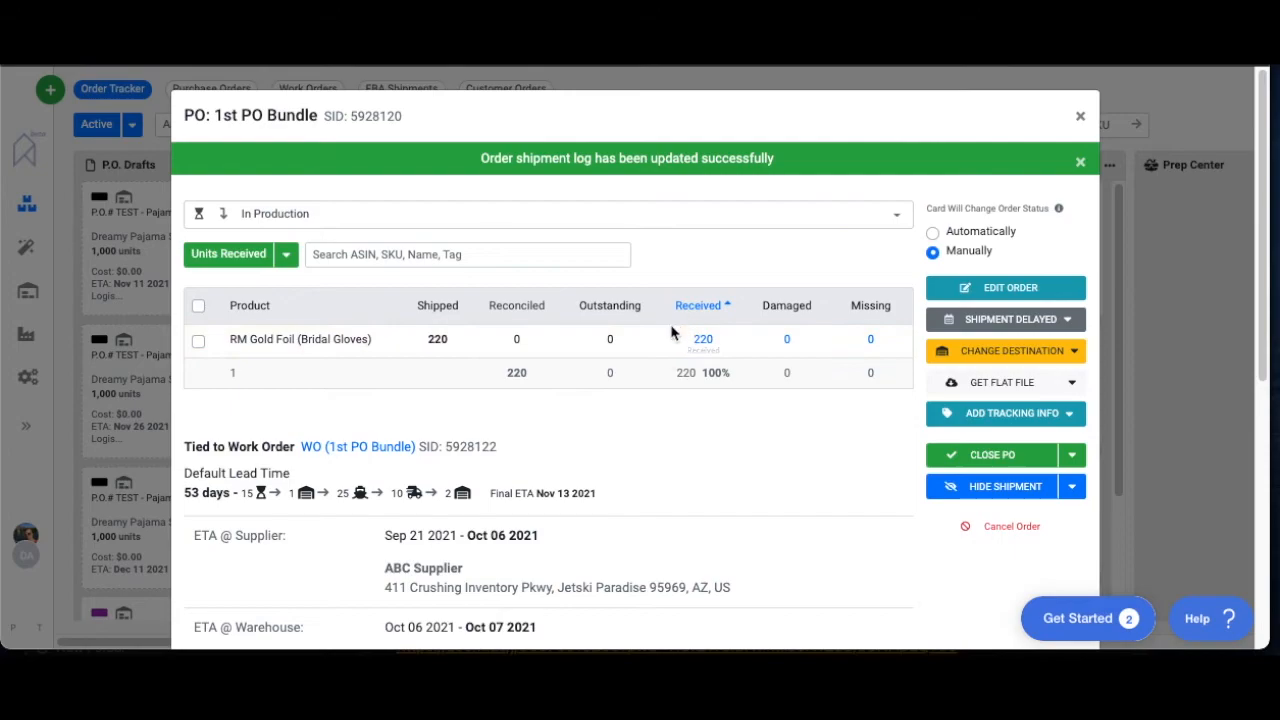
Review the received entries for RM Gold Foil (Bridal Gloves) and the Activity history on 1st PO Bundle
{"action": "left_click", "coordinate": [705, 343]}
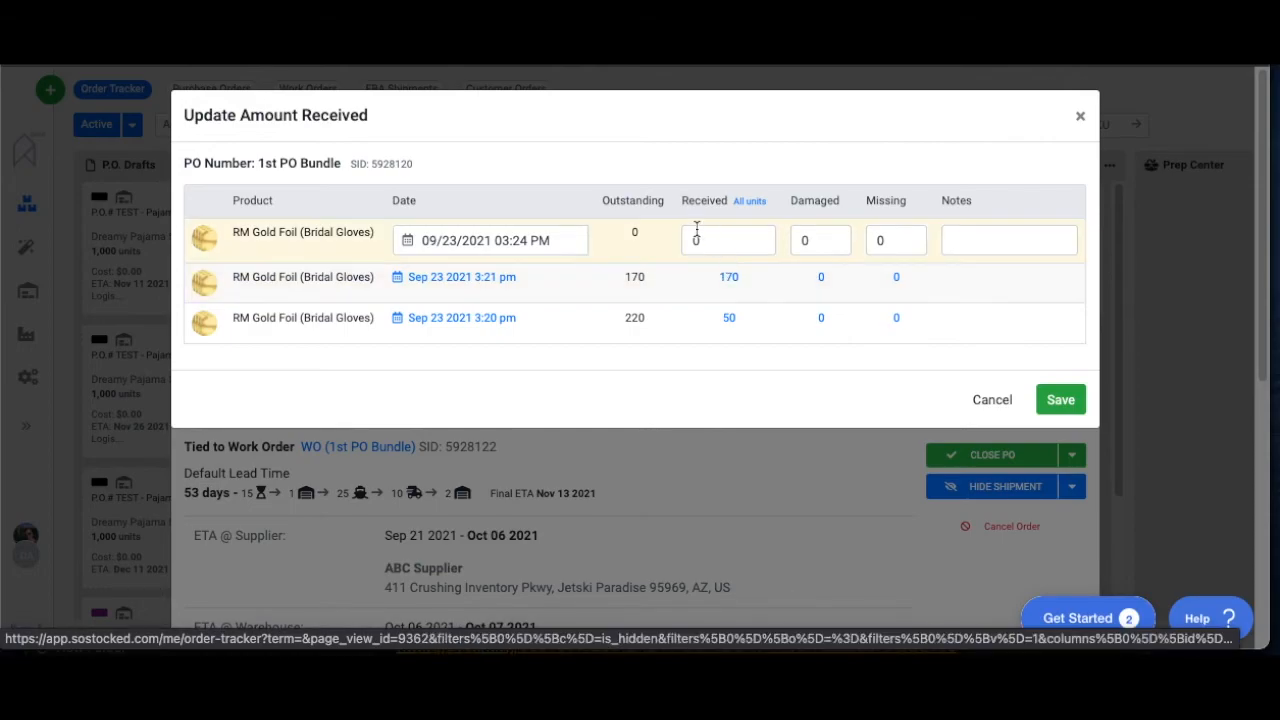
{"action": "left_click", "coordinate": [771, 451]}
{"action": "scroll", "coordinate": [771, 451], "scroll_direction": "down", "scroll_amount": 5}
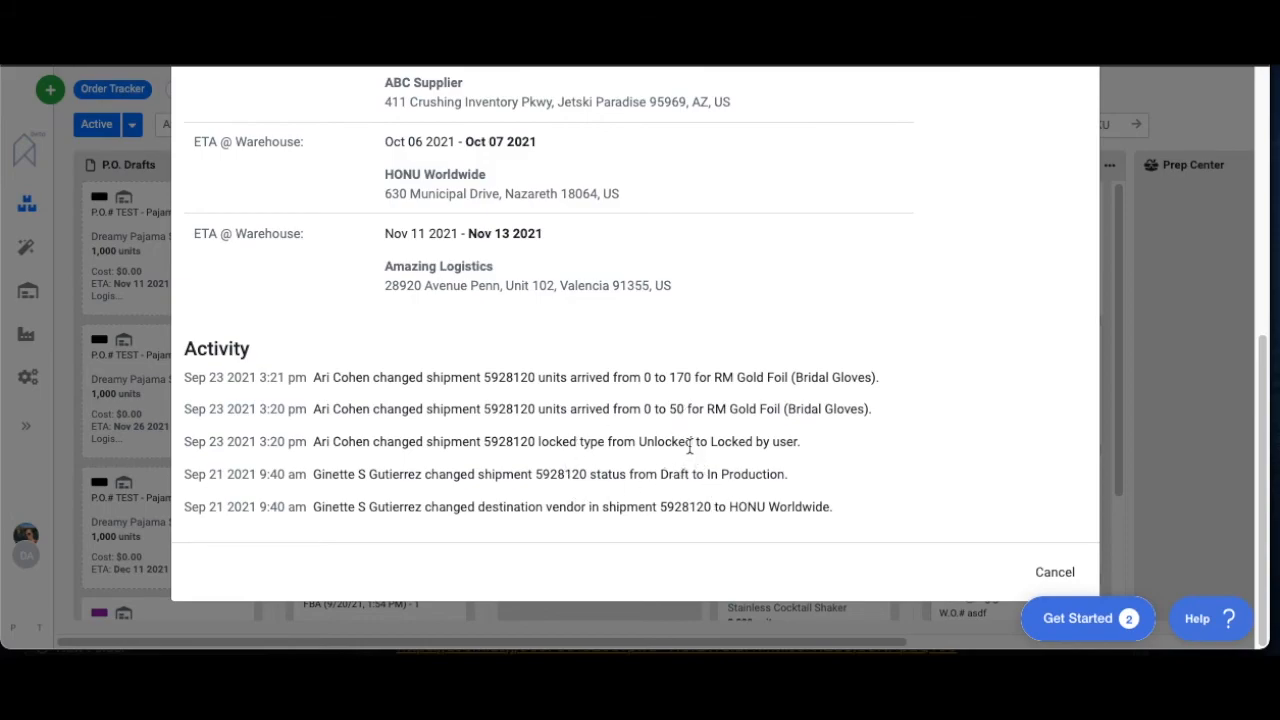
{"action": "scroll", "coordinate": [690, 447], "scroll_direction": "up", "scroll_amount": 5}
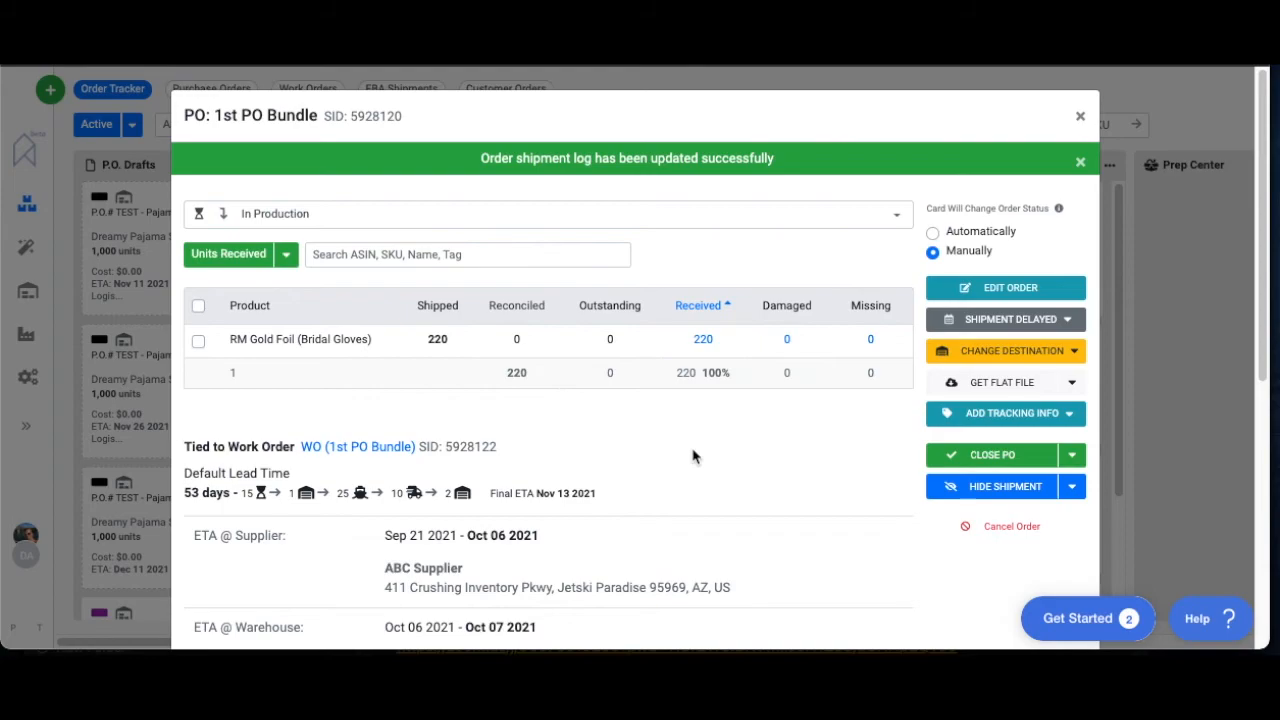
Try to close the 1st PO Bundle purchase order with all remaining outstanding units set as received
{"action": "left_click", "coordinate": [1013, 457]}
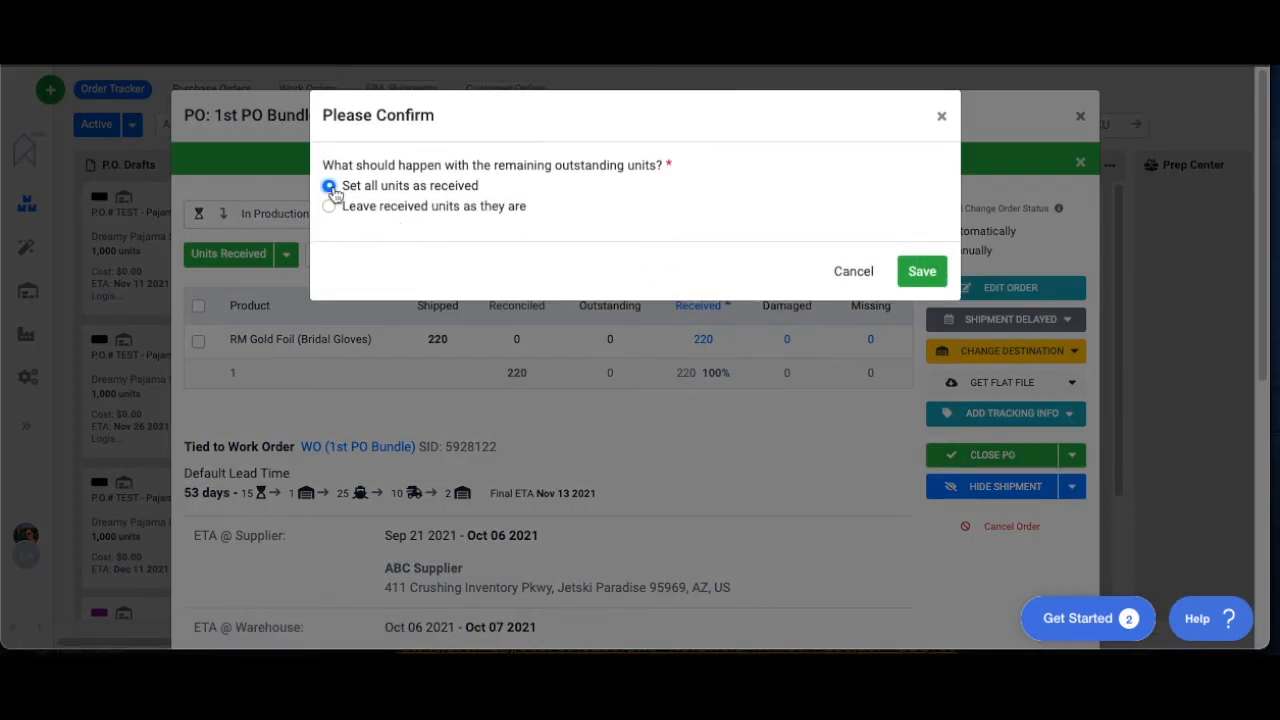
{"action": "left_click", "coordinate": [933, 275]}
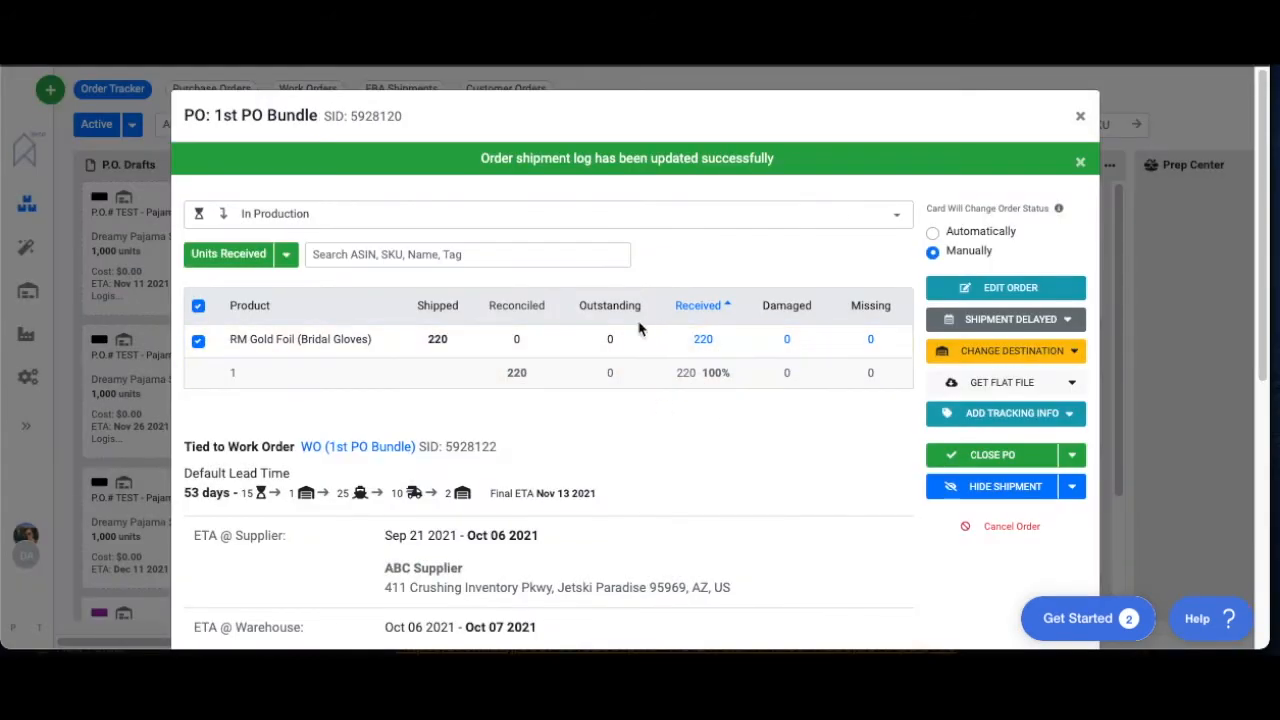
Recheck the RM Gold Foil (Bridal Gloves) entries in HONU Worldwide's activity log, close the log and return to 1st PO Bundle
{"action": "left_click", "coordinate": [704, 339]}
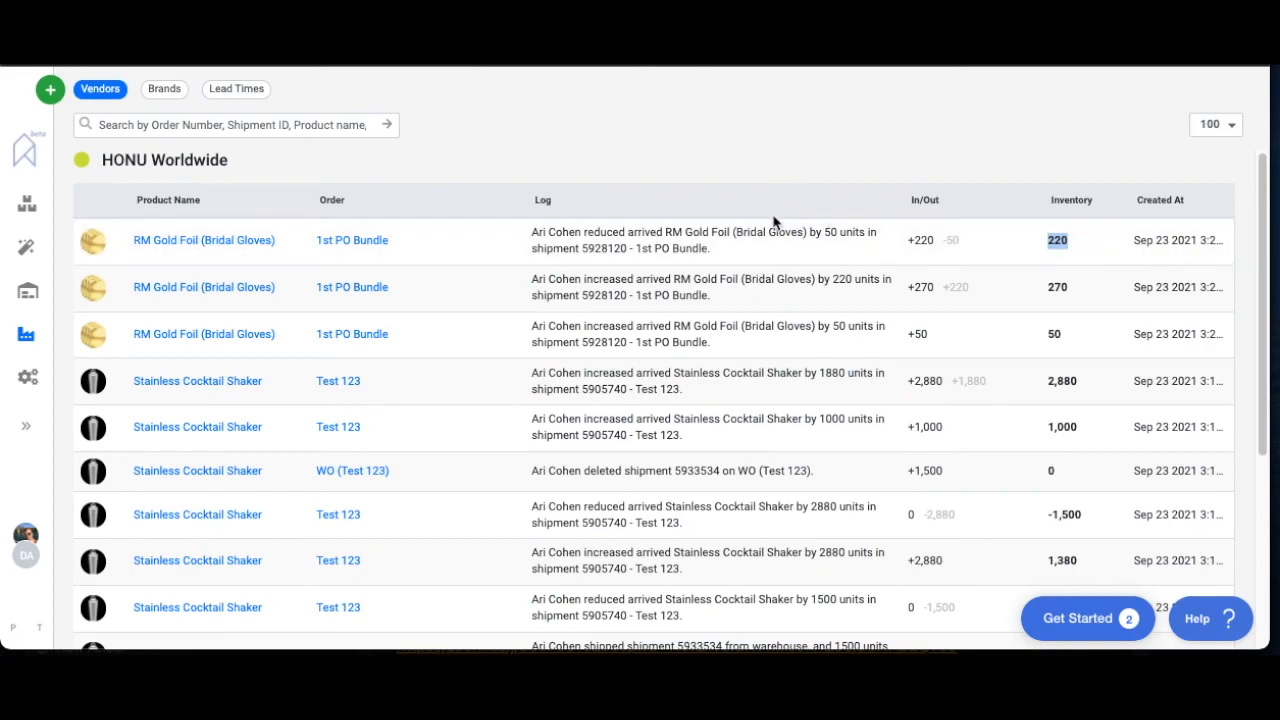
{"action": "left_click", "coordinate": [220, 123]}
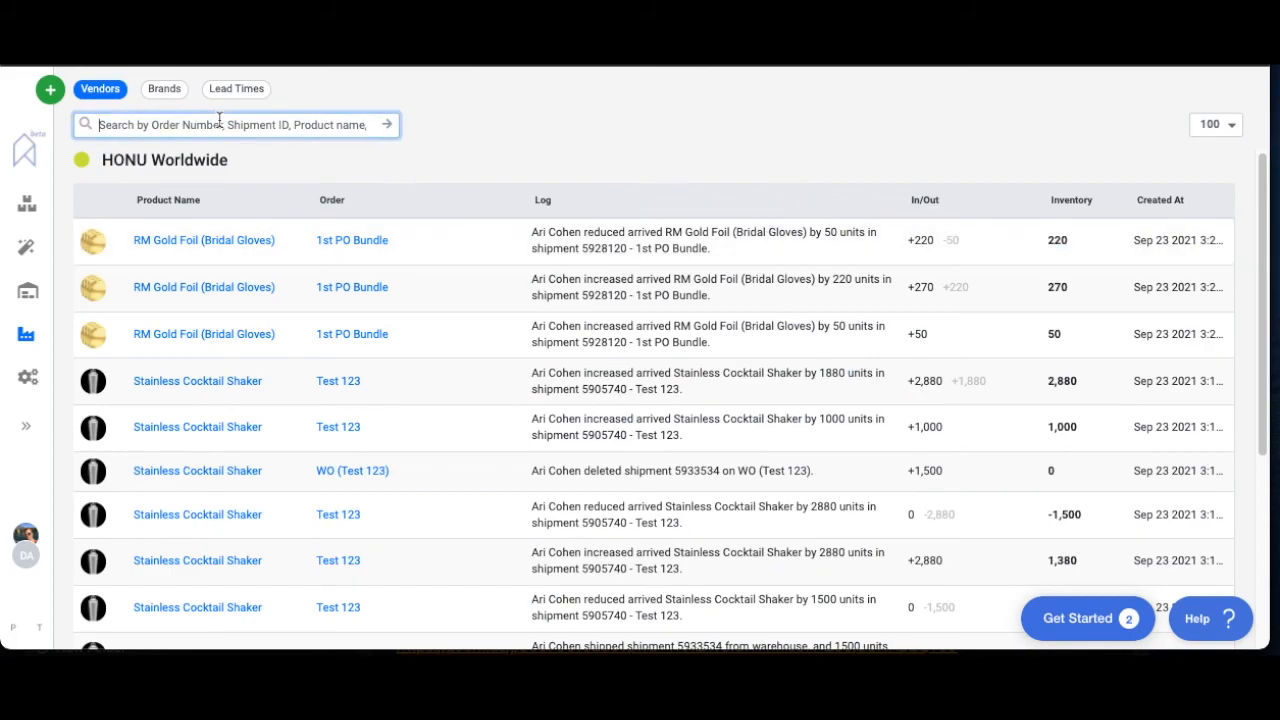
{"action": "key", "text": "super+w"}
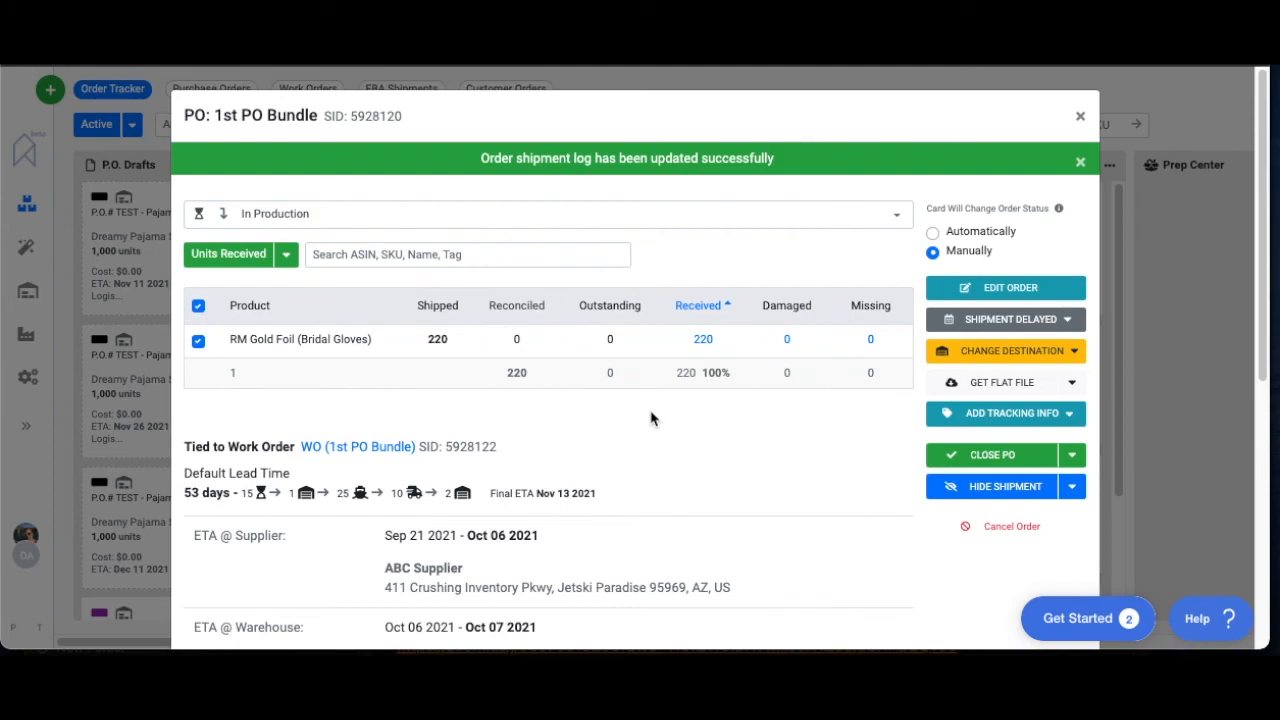
Open the help widget and show its options for asking support a question
{"action": "left_click", "coordinate": [1205, 618]}
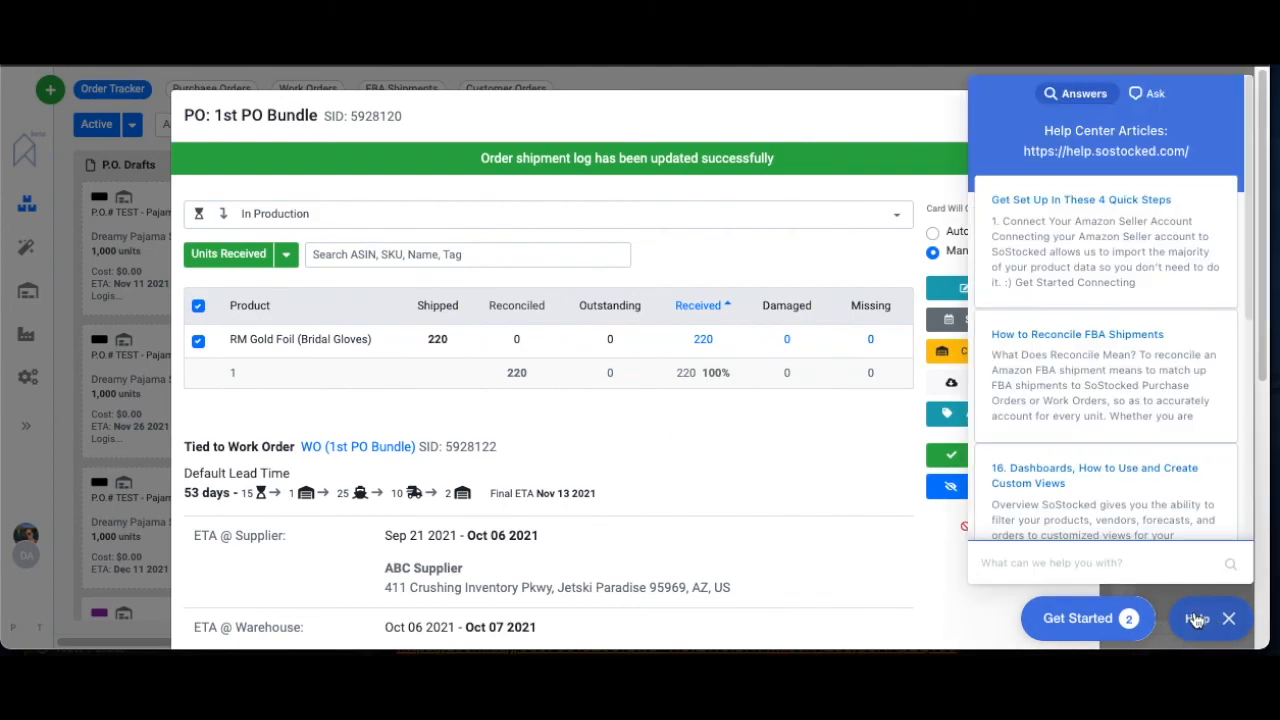
{"action": "left_click", "coordinate": [1153, 97]}
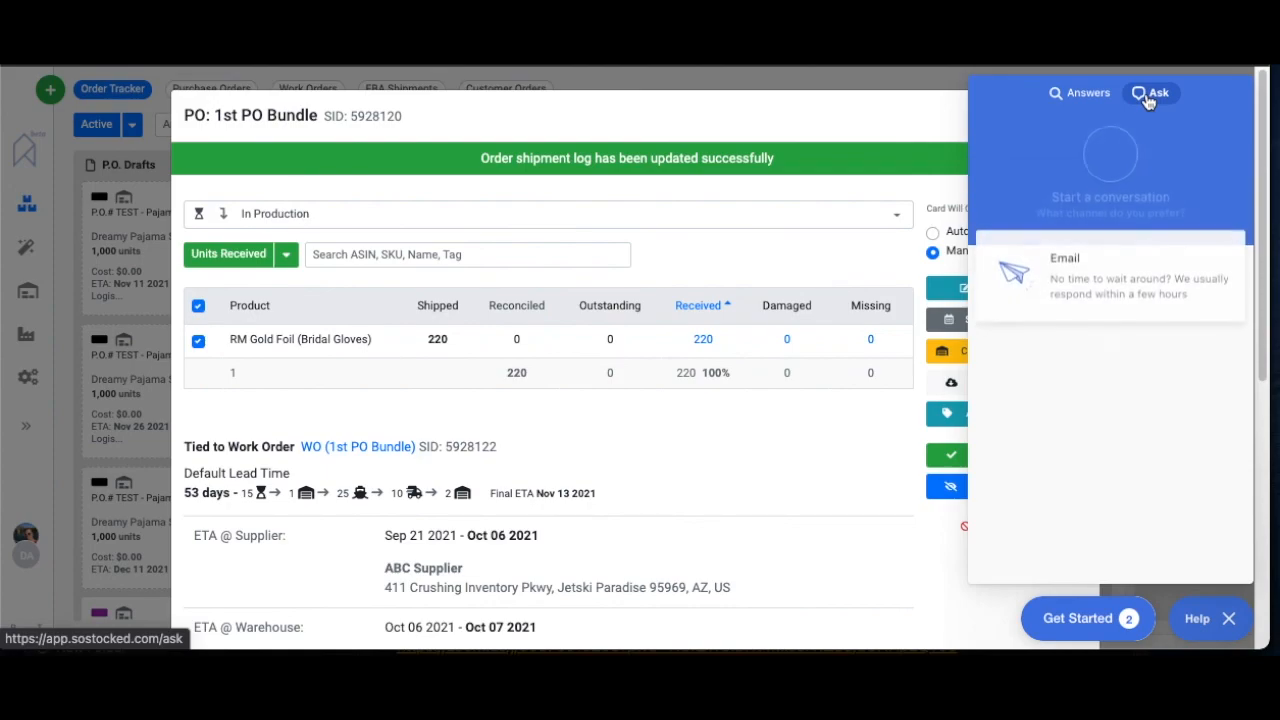